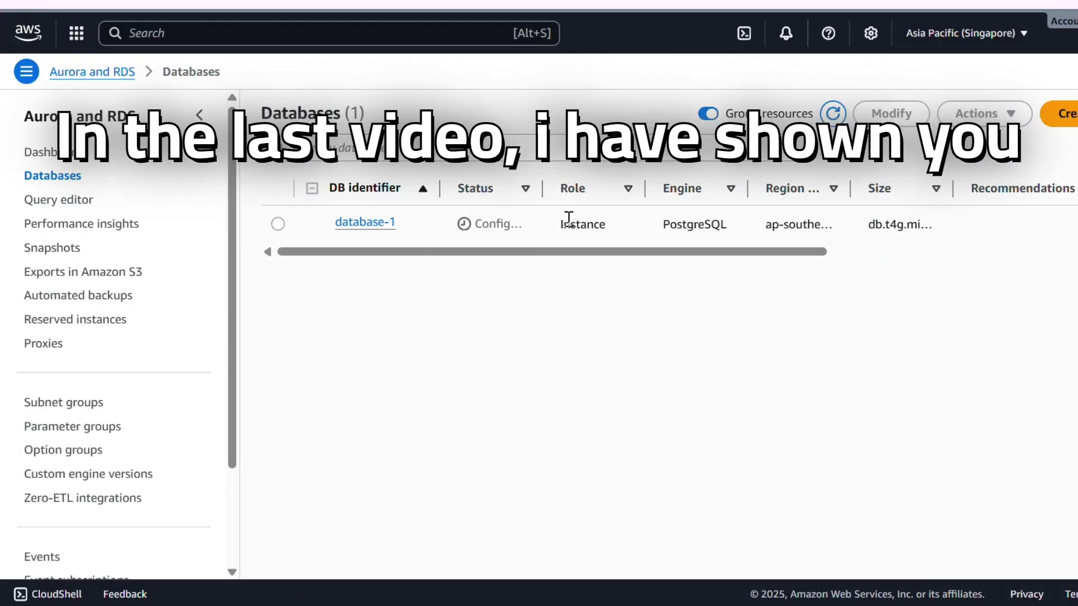
Look through the database creation form's engine, version, template and identifier options, and return to the databases list.
{"action": "left_click", "coordinate": [1060, 113]}
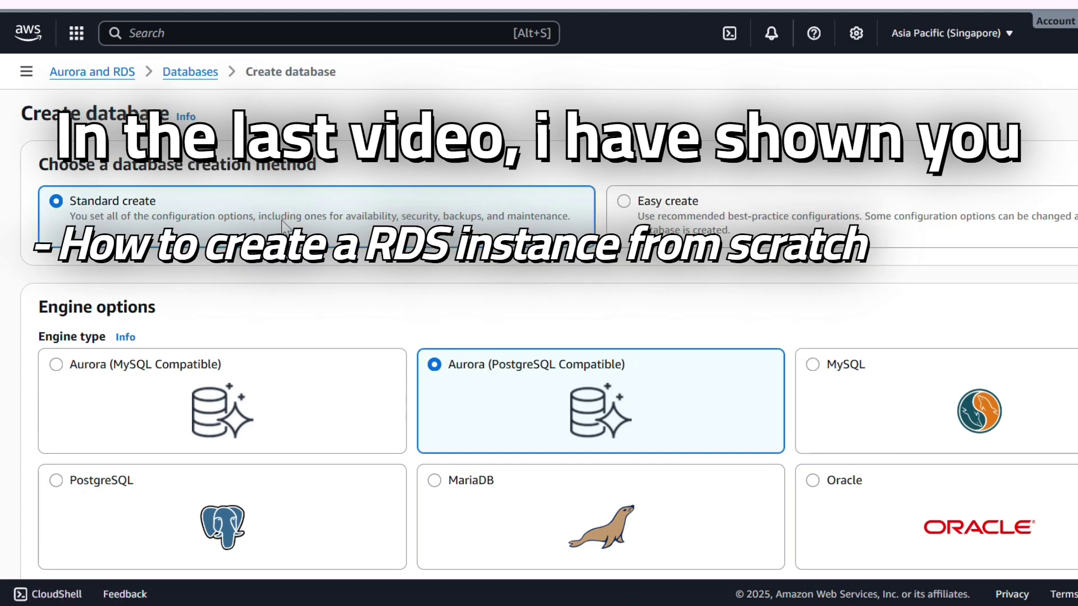
{"action": "scroll", "coordinate": [621, 355], "scroll_direction": "down", "scroll_amount": 5}
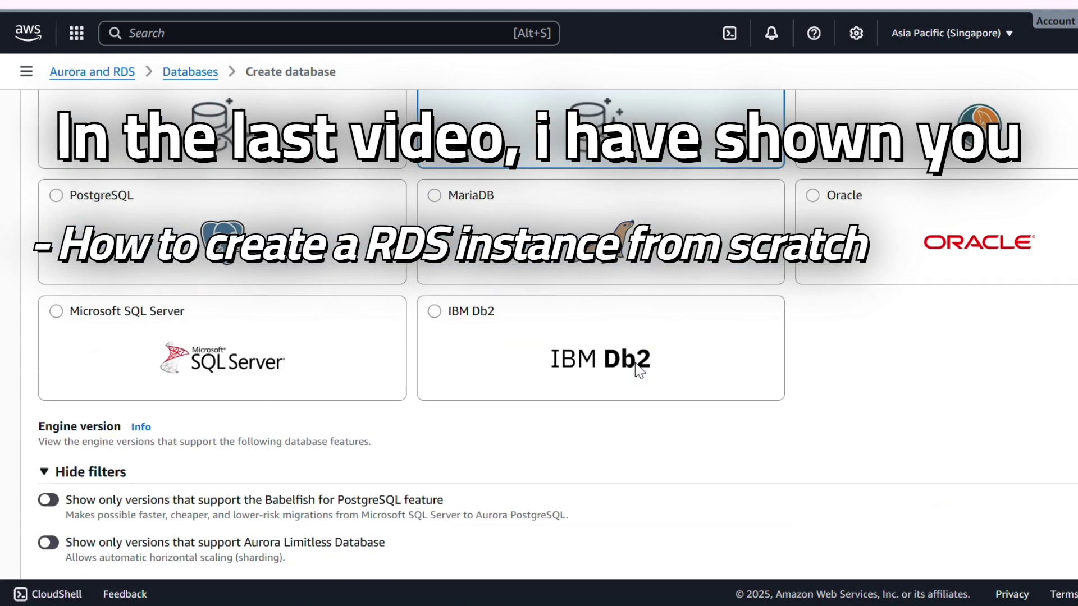
{"action": "scroll", "coordinate": [635, 363], "scroll_direction": "down", "scroll_amount": 3}
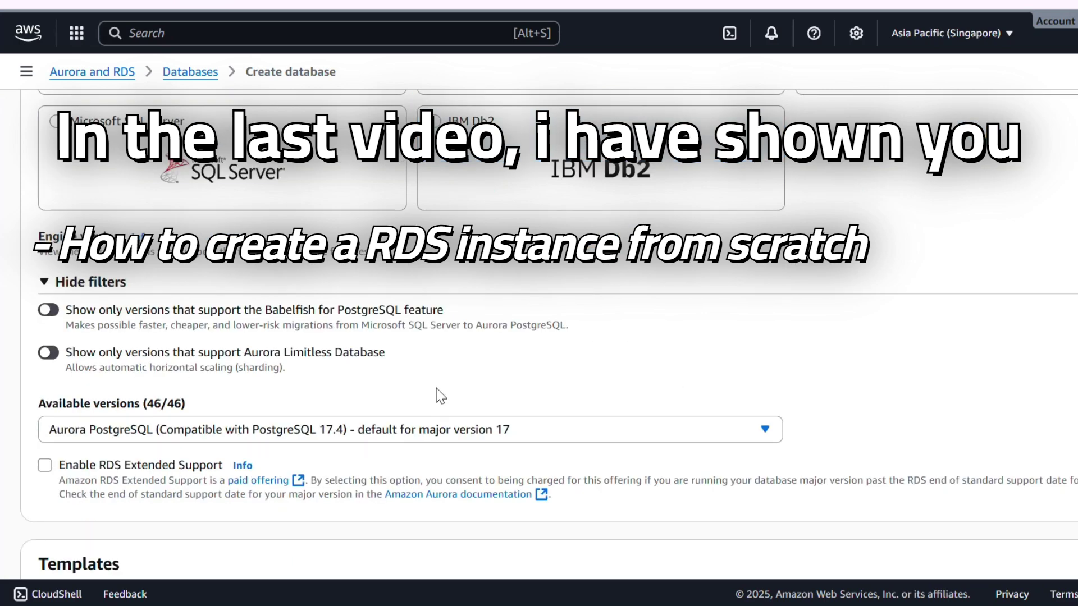
{"action": "scroll", "coordinate": [437, 380], "scroll_direction": "down", "scroll_amount": 1}
{"action": "scroll", "coordinate": [441, 387], "scroll_direction": "down", "scroll_amount": 5}
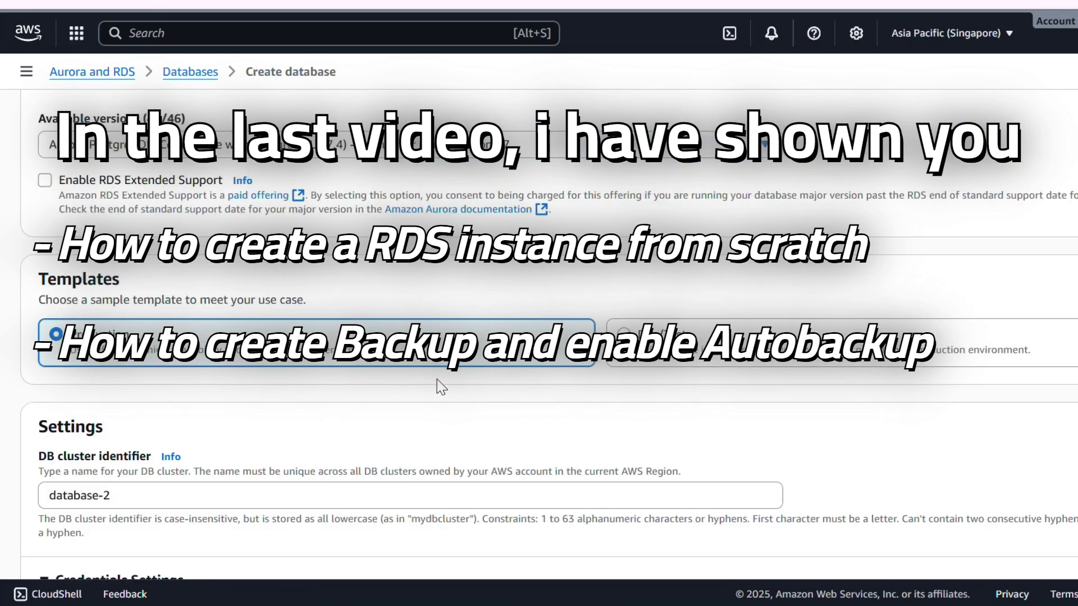
{"action": "scroll", "coordinate": [441, 386], "scroll_direction": "up", "scroll_amount": 10}
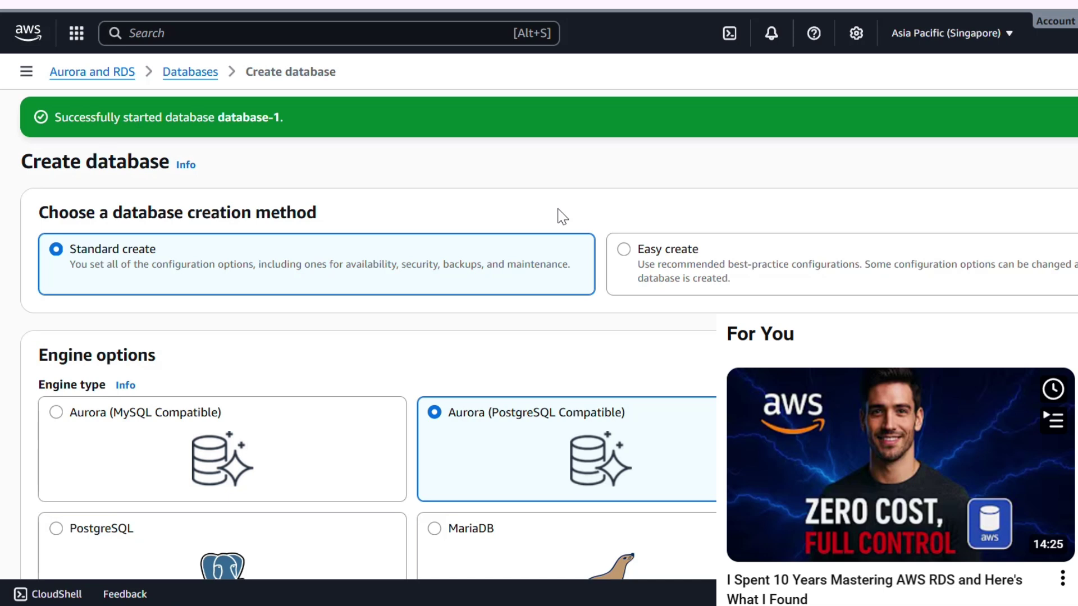
{"action": "left_click", "coordinate": [196, 76]}
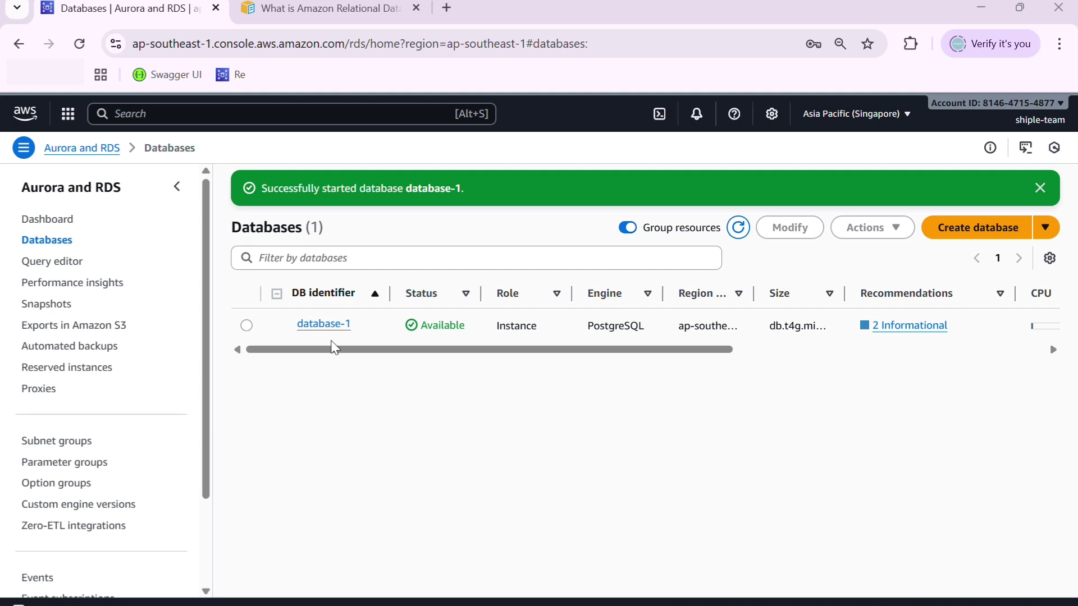
Open the details page of database-1 and review its summary and its connectivity and security information.
{"action": "left_click", "coordinate": [247, 325]}
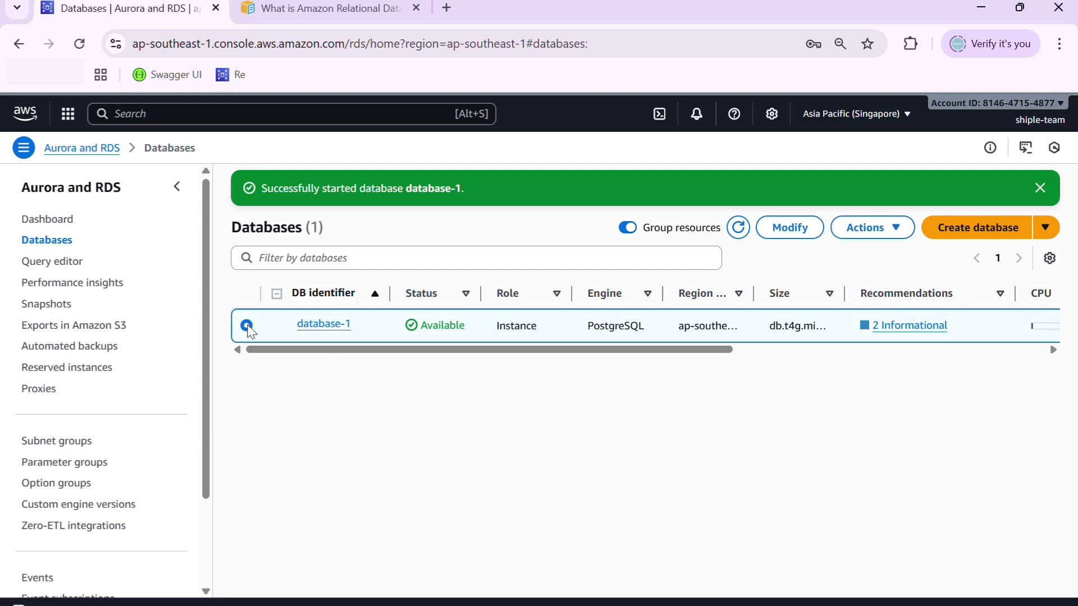
{"action": "left_click", "coordinate": [324, 327]}
{"action": "scroll", "coordinate": [415, 409], "scroll_direction": "down", "scroll_amount": 3}
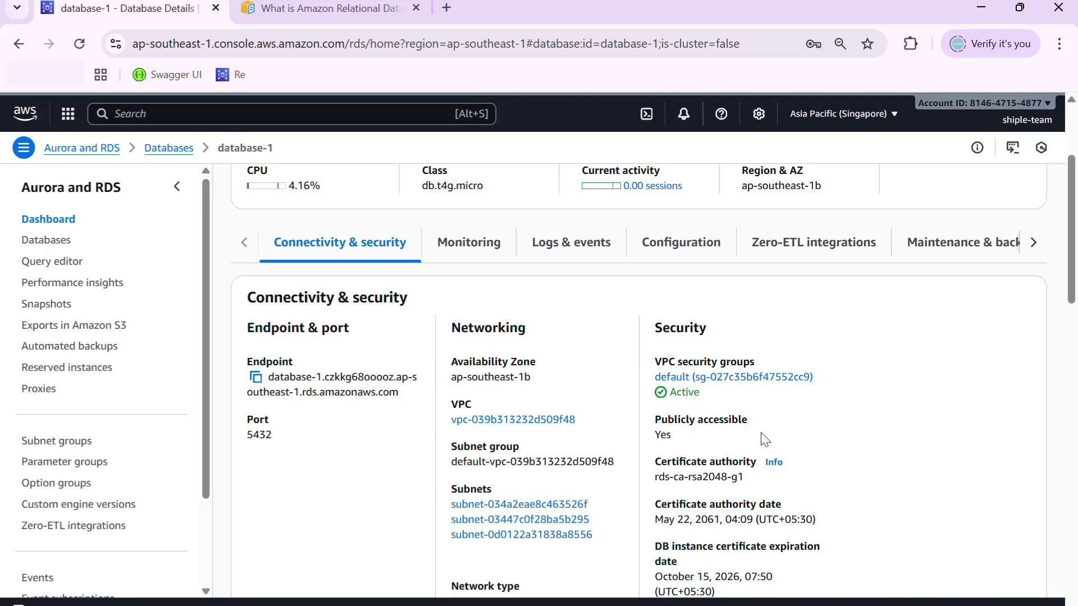
{"action": "scroll", "coordinate": [488, 331], "scroll_direction": "up", "scroll_amount": 3}
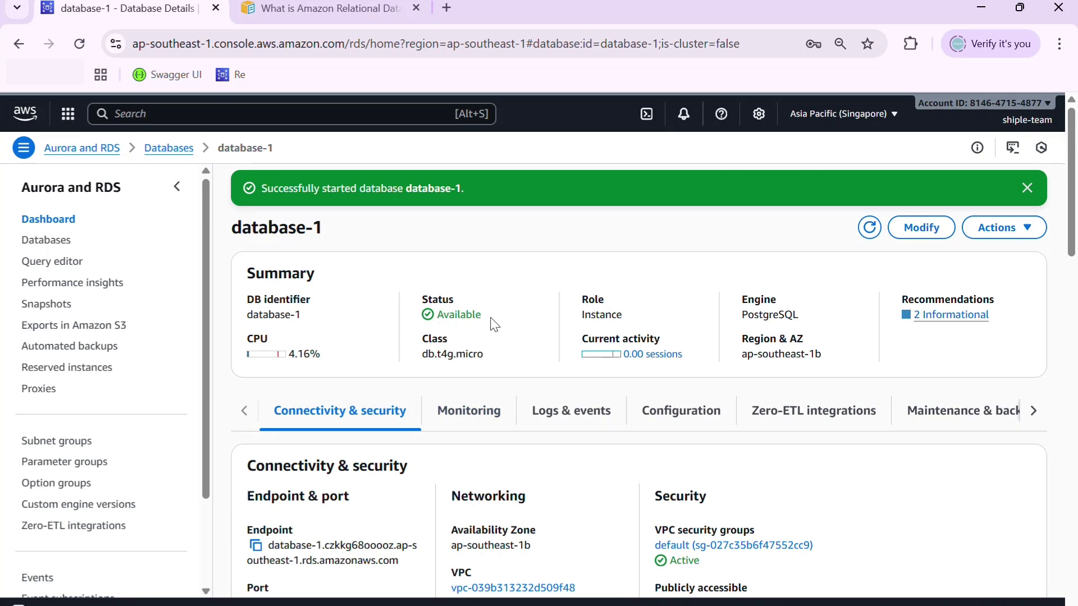
Launch DBeaver and dismiss its tip of the day and version update windows.
{"action": "left_click", "coordinate": [488, 605]}
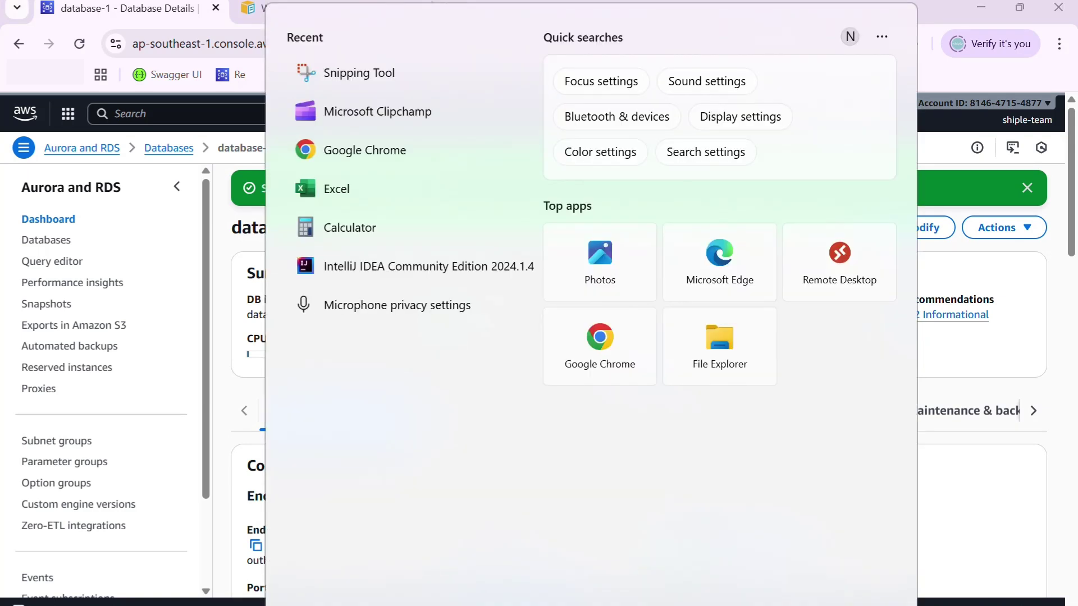
{"action": "type", "text": "db"}
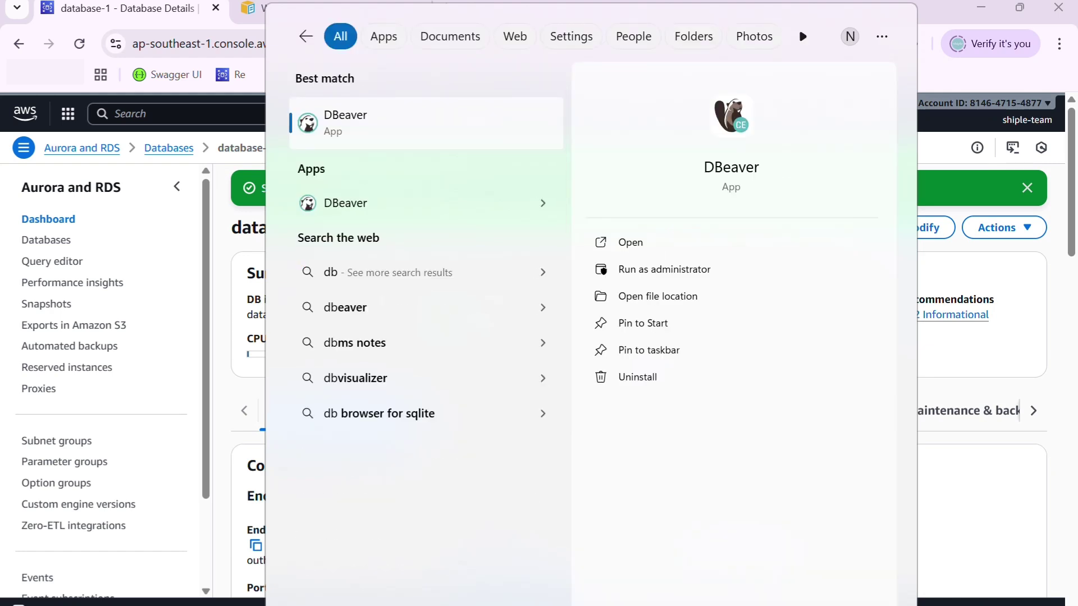
{"action": "key", "text": "Return"}
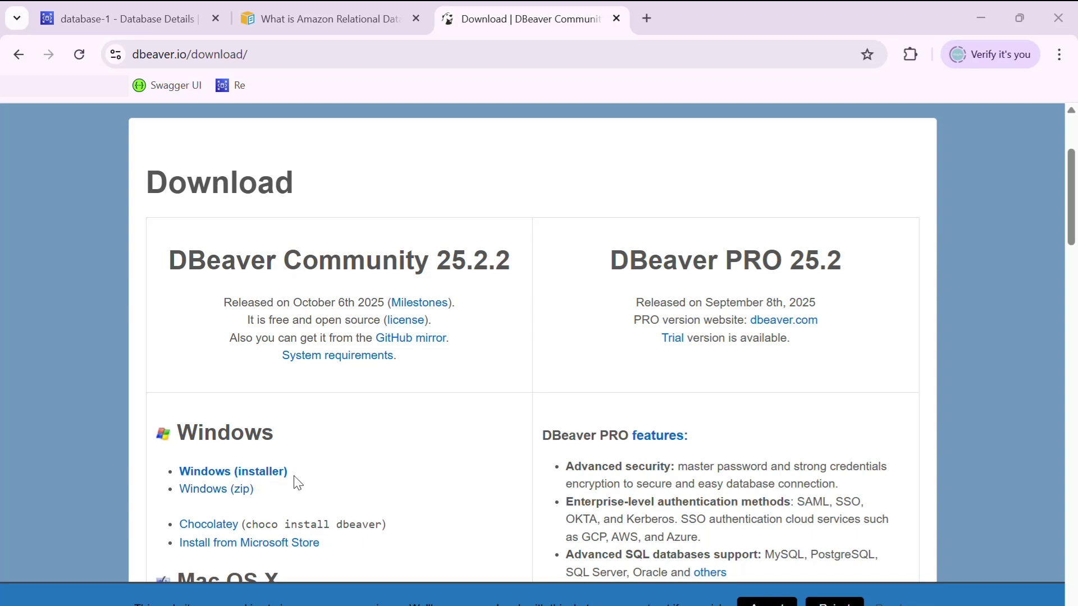
{"action": "scroll", "coordinate": [348, 367], "scroll_direction": "up", "scroll_amount": 3}
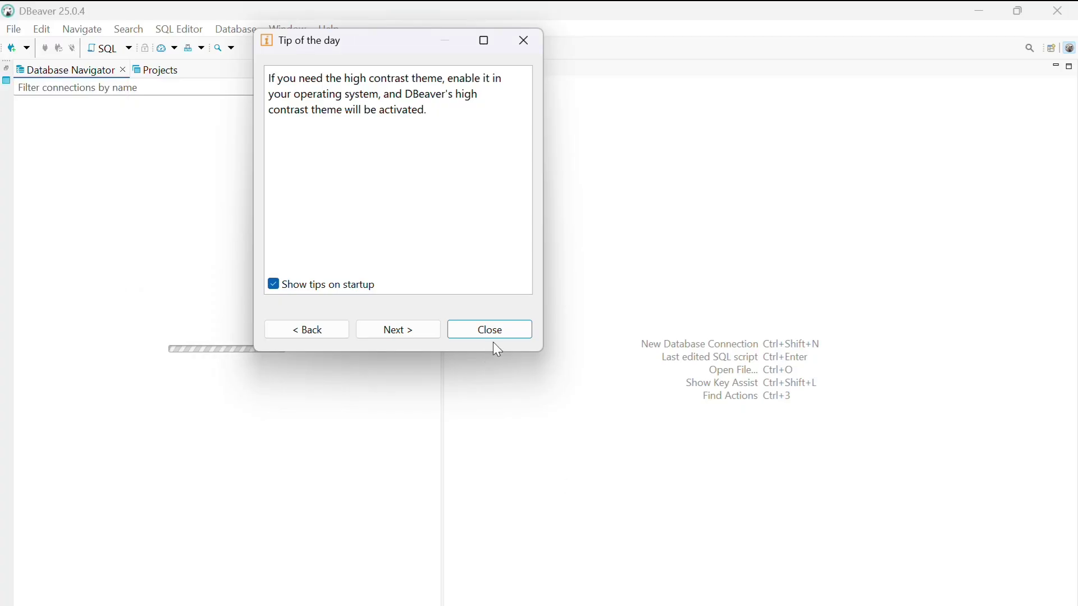
{"action": "left_click", "coordinate": [492, 334]}
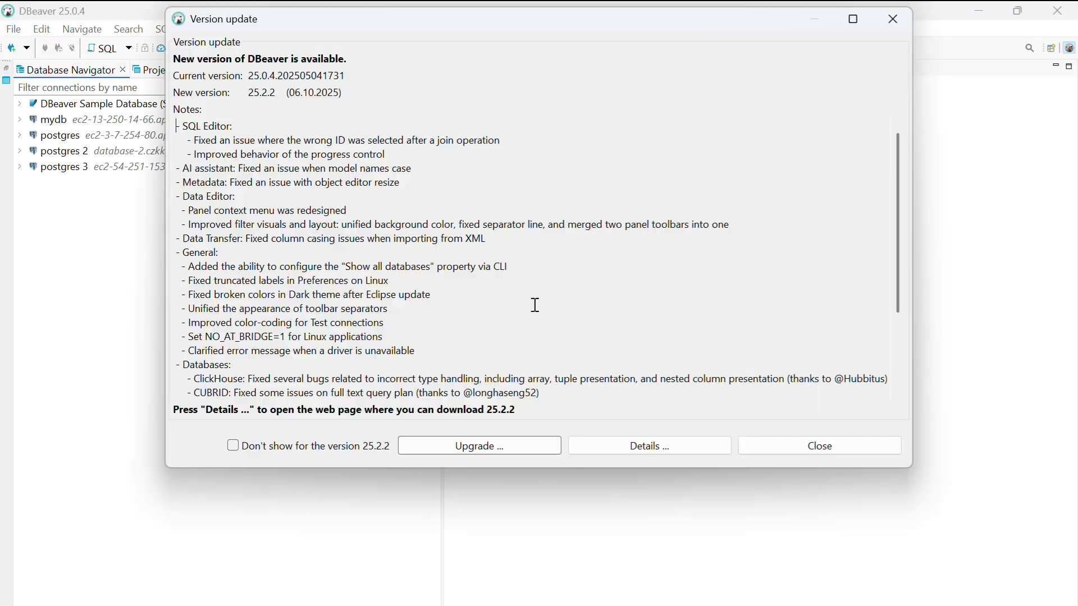
{"action": "left_click", "coordinate": [895, 19]}
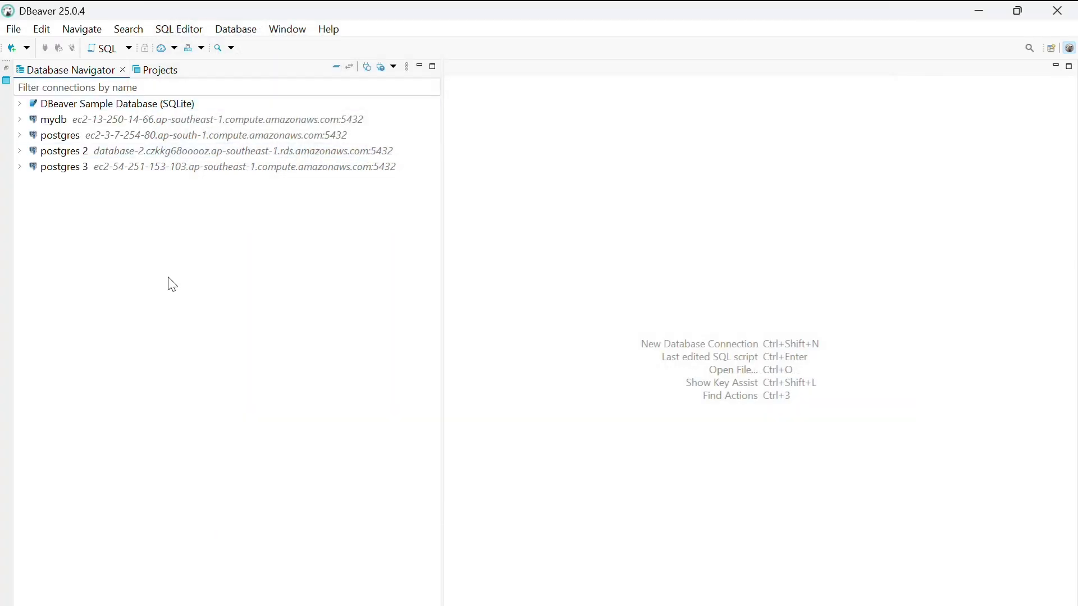
Create a new database connection with the PostgreSQL driver and proceed to its connection settings.
{"action": "left_click", "coordinate": [14, 31]}
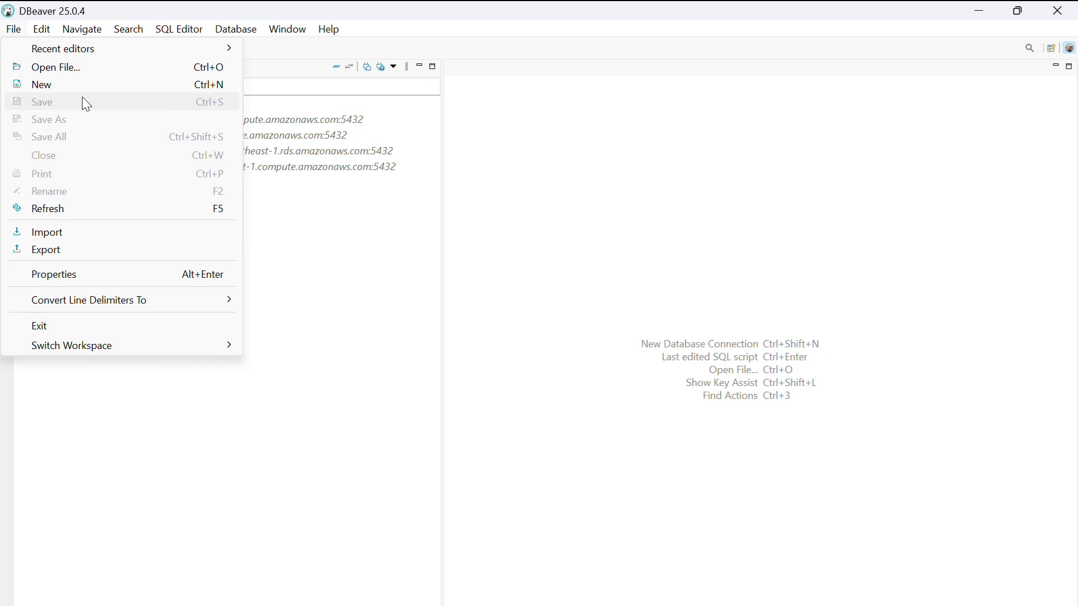
{"action": "left_click", "coordinate": [294, 378]}
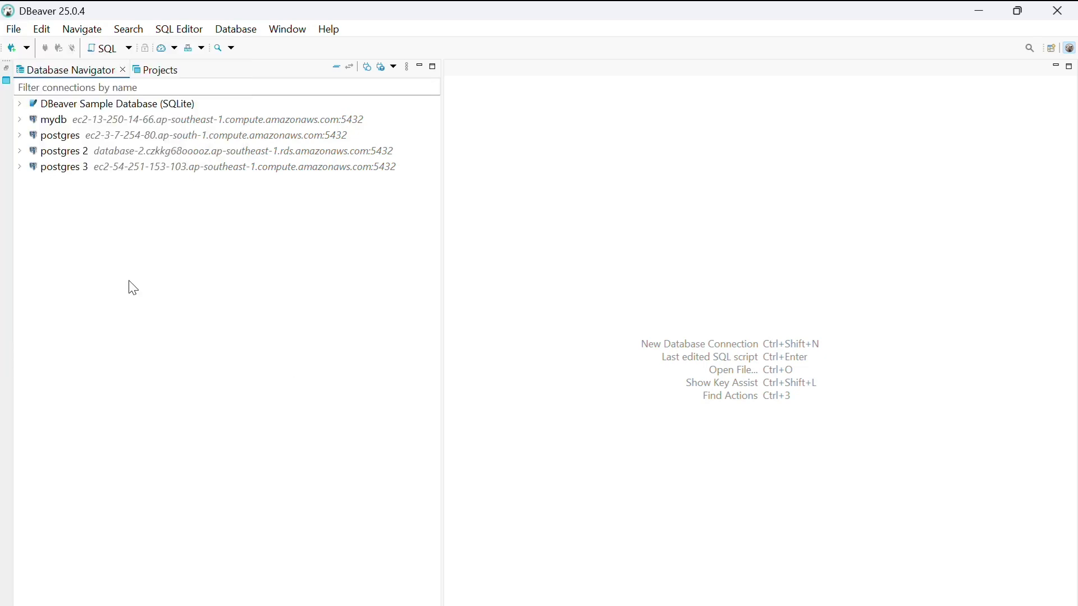
{"action": "right_click", "coordinate": [149, 303]}
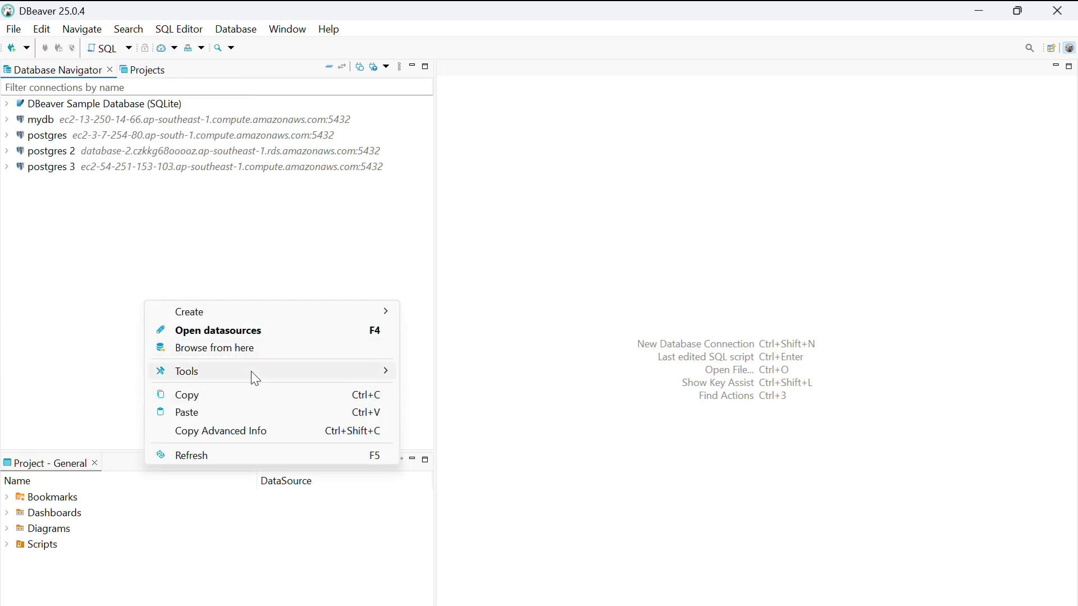
{"action": "mouse_move", "coordinate": [265, 308]}
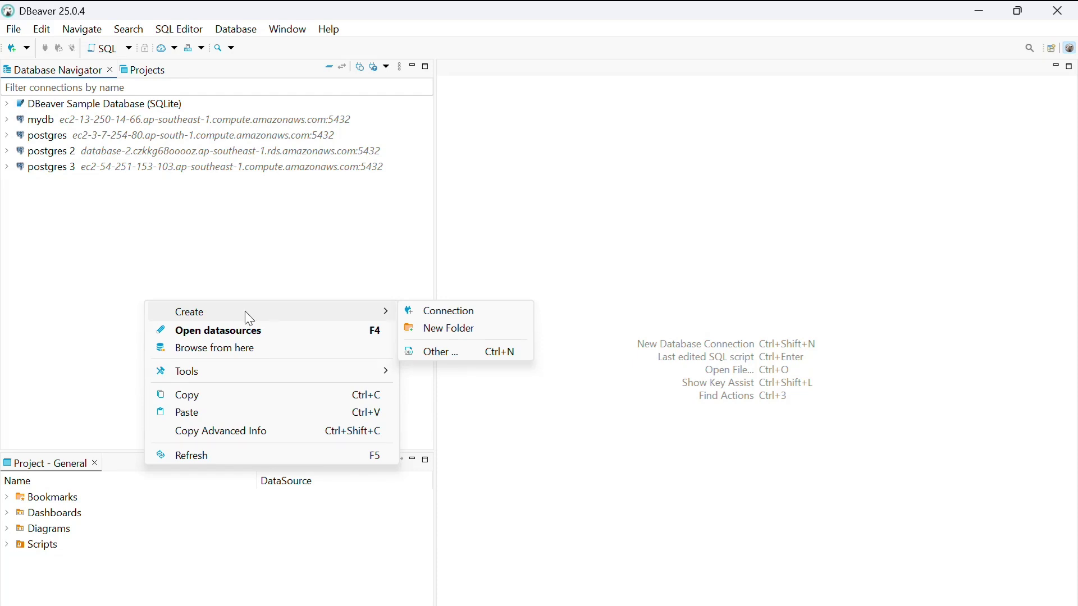
{"action": "left_click", "coordinate": [437, 312]}
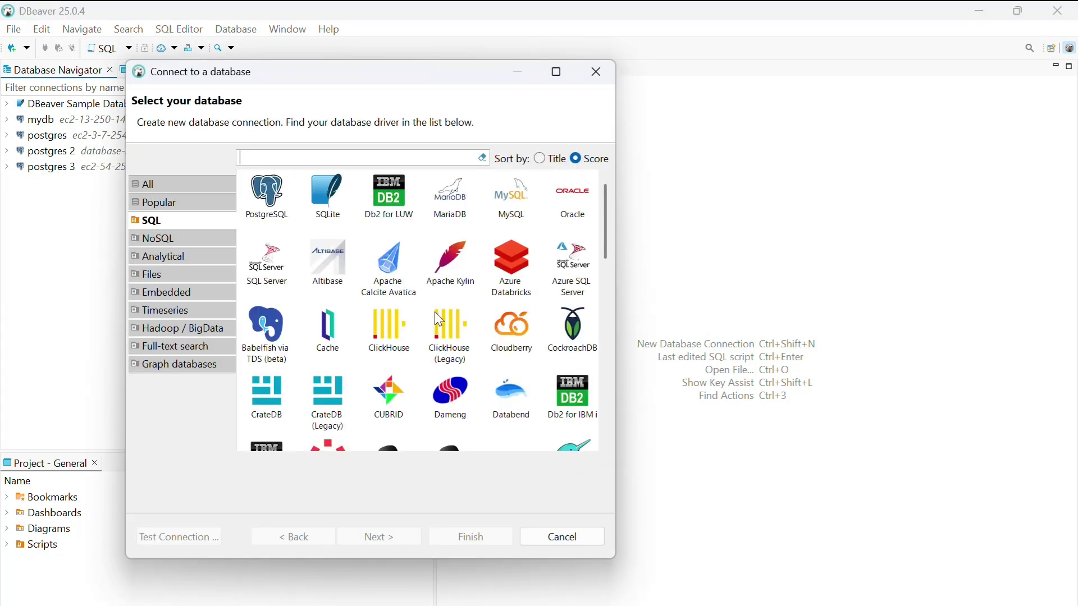
{"action": "left_click", "coordinate": [279, 209]}
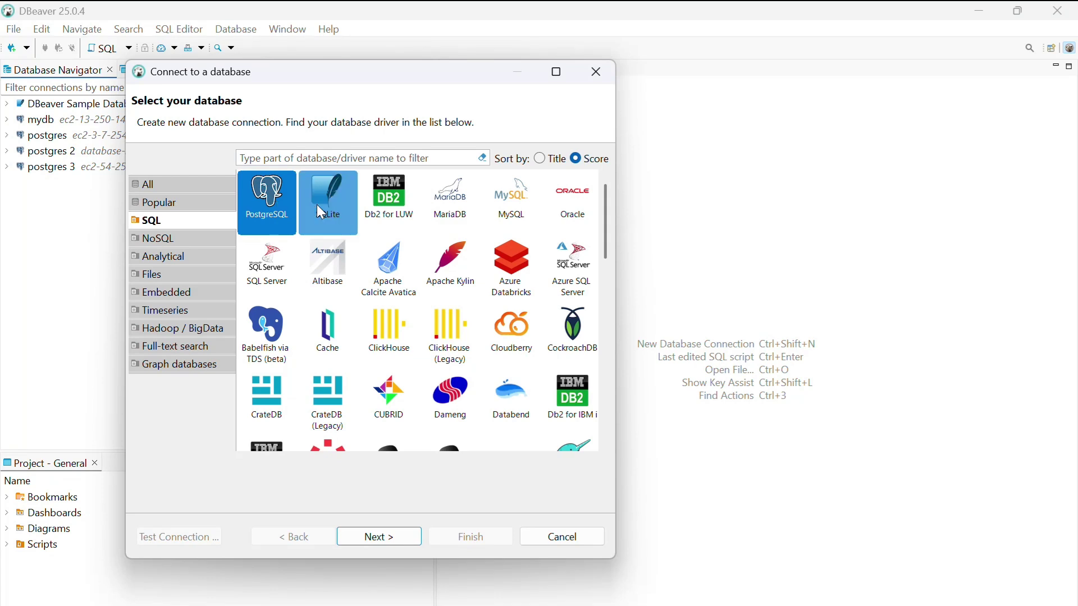
{"action": "left_click", "coordinate": [366, 552]}
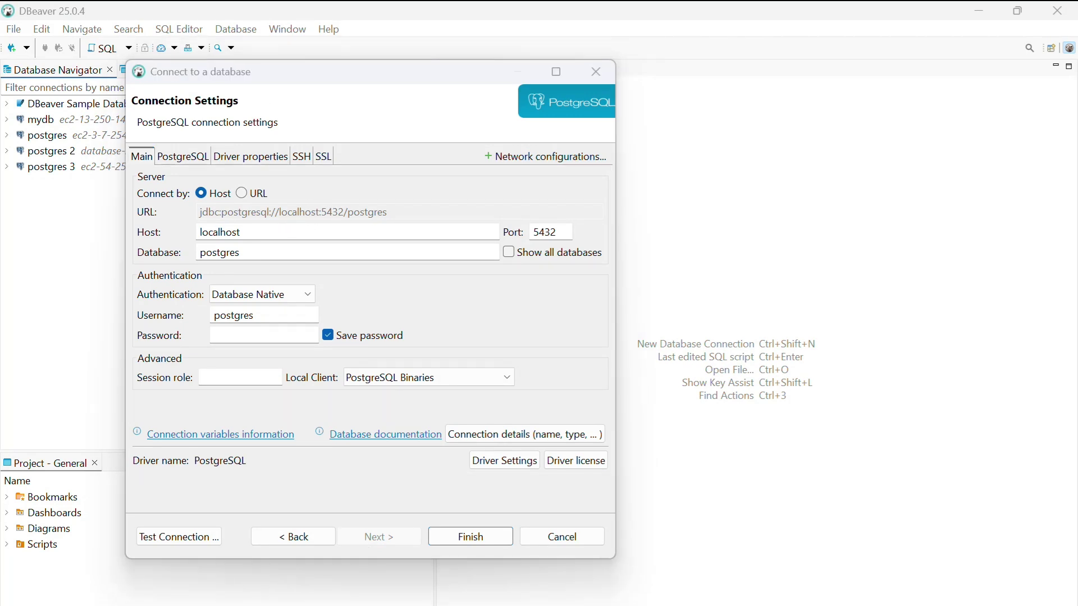
Switch to the AWS console in the browser, check the engine of database-1 and copy its endpoint.
{"action": "key", "text": "alt+Tab"}
{"action": "left_click", "coordinate": [120, 14]}
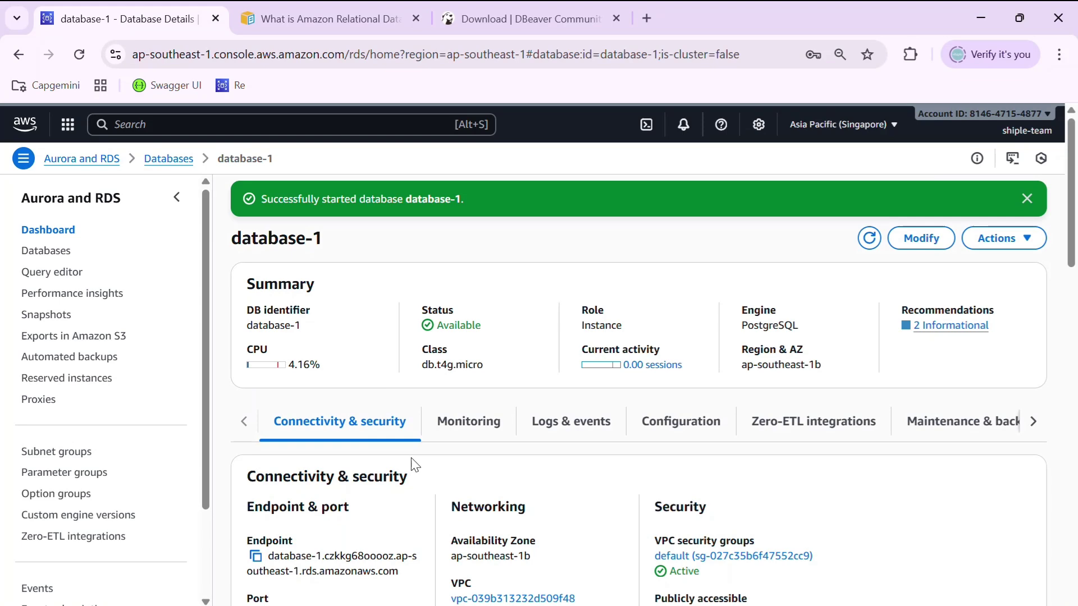
{"action": "scroll", "coordinate": [538, 448], "scroll_direction": "down", "scroll_amount": 3}
{"action": "scroll", "coordinate": [538, 448], "scroll_direction": "up", "scroll_amount": 3}
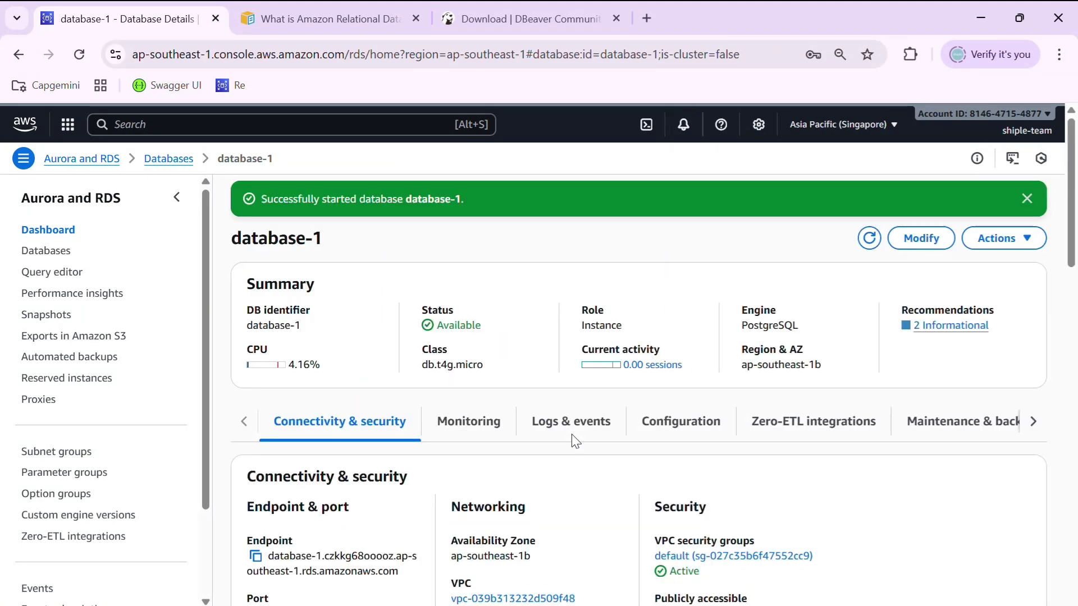
{"action": "double_click", "coordinate": [763, 327]}
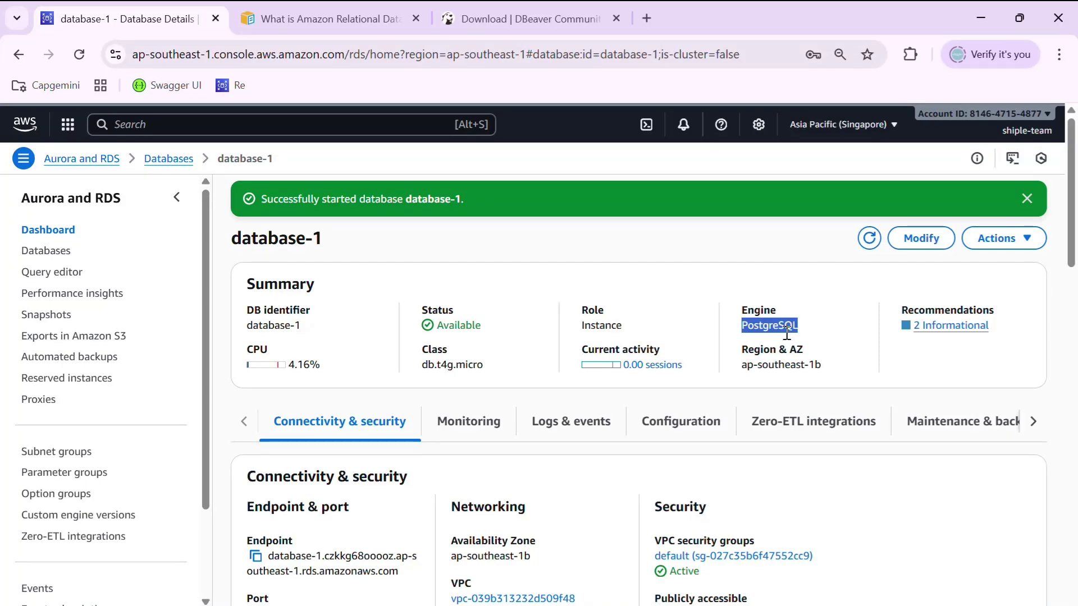
{"action": "scroll", "coordinate": [786, 335], "scroll_direction": "down", "scroll_amount": 1}
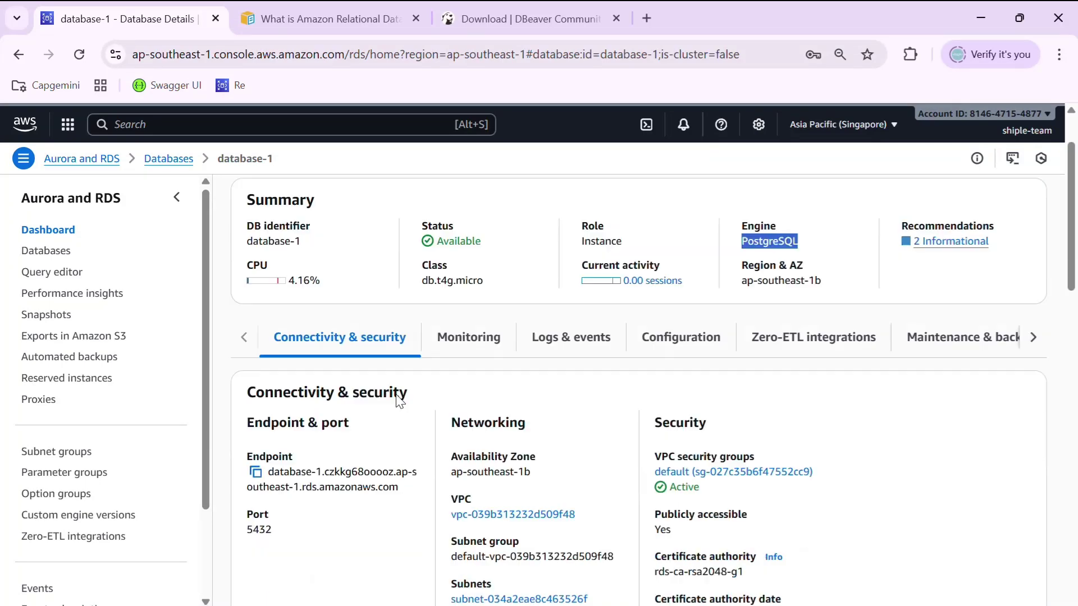
{"action": "left_click", "coordinate": [256, 475]}
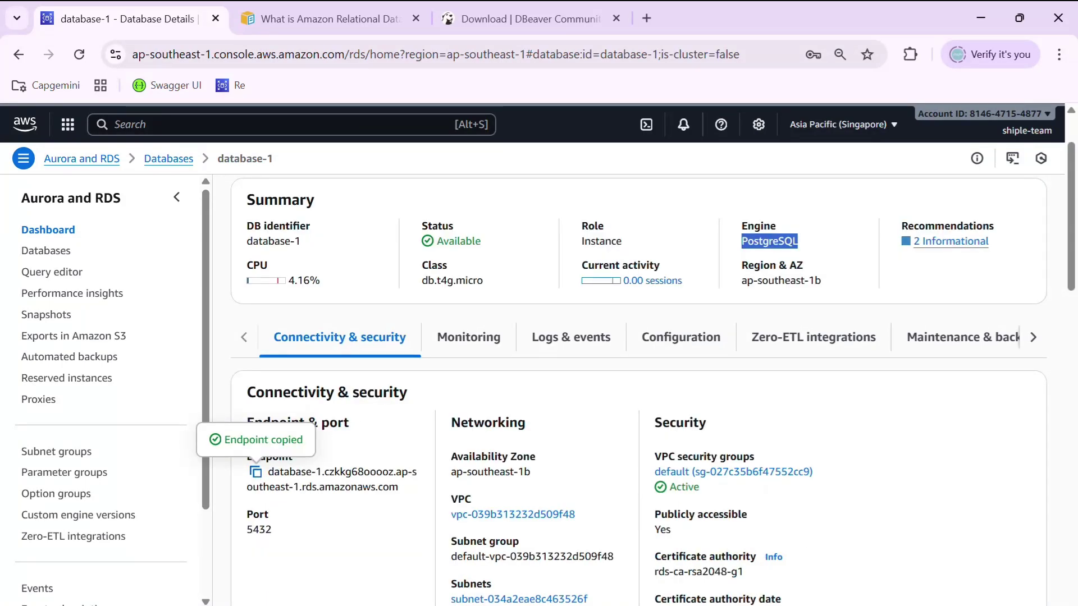
Back in DBeaver, set the host to database-1.czkkg68ooooz.ap-southeast-1.rds.amazonaws.com and enter the database password for the postgres user.
{"action": "key", "text": "alt+Tab"}
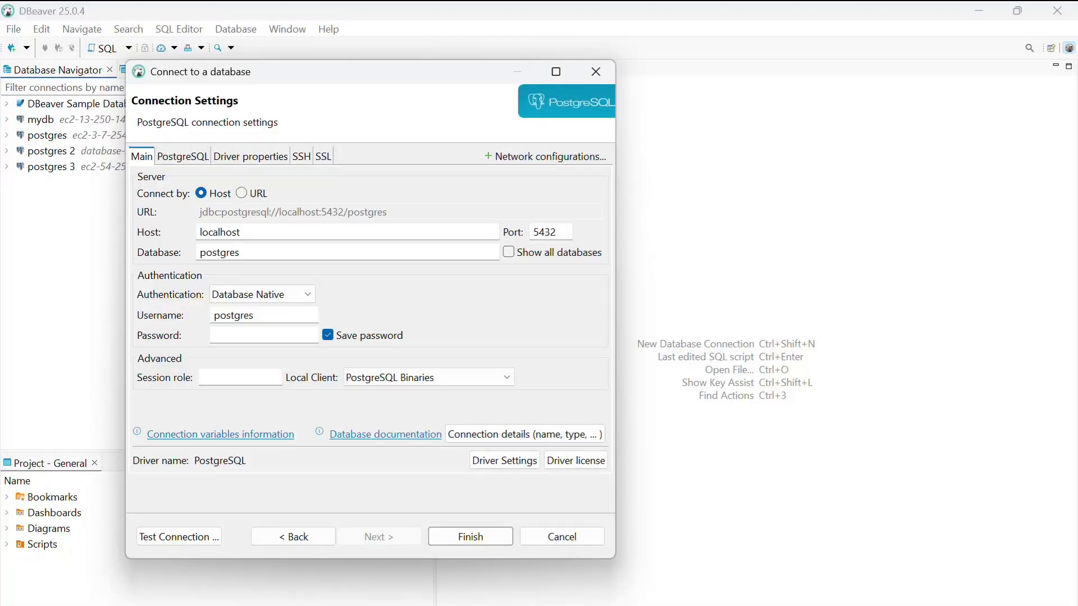
{"action": "double_click", "coordinate": [219, 232]}
{"action": "key", "text": "ctrl+v"}
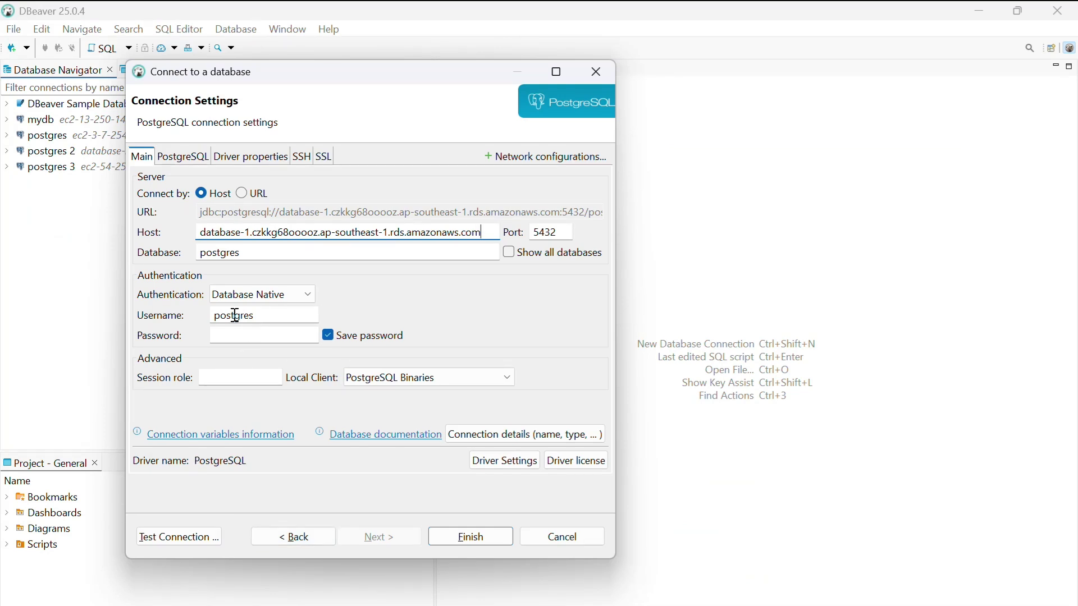
{"action": "double_click", "coordinate": [235, 315]}
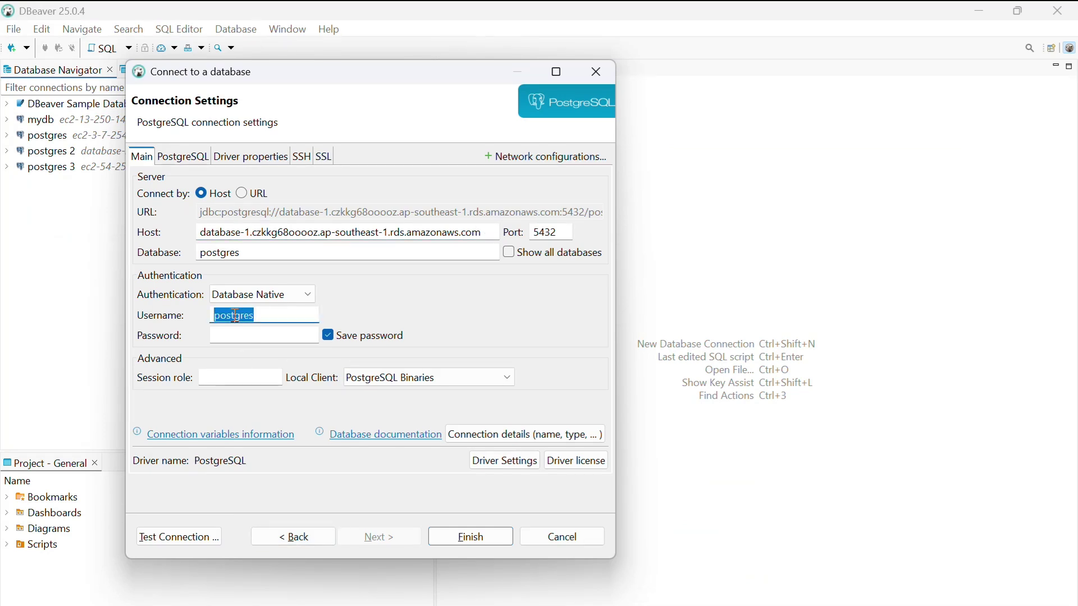
{"action": "left_click", "coordinate": [249, 339]}
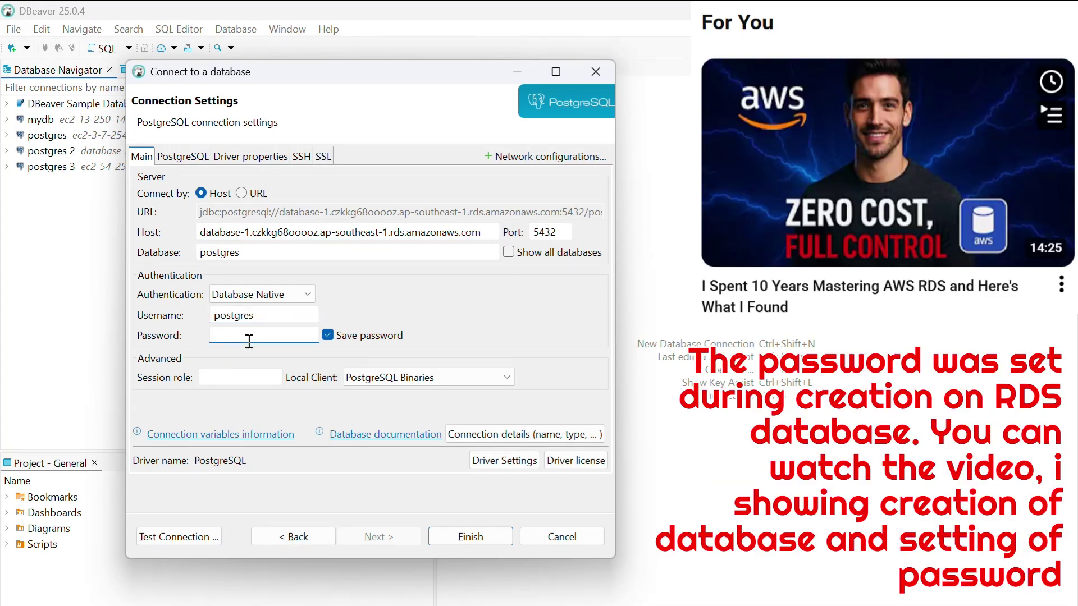
{"action": "type", "text": "*********"}
Test the PostgreSQL connection to database-1 and dismiss the result dialog.
{"action": "key", "text": "alt+Tab"}
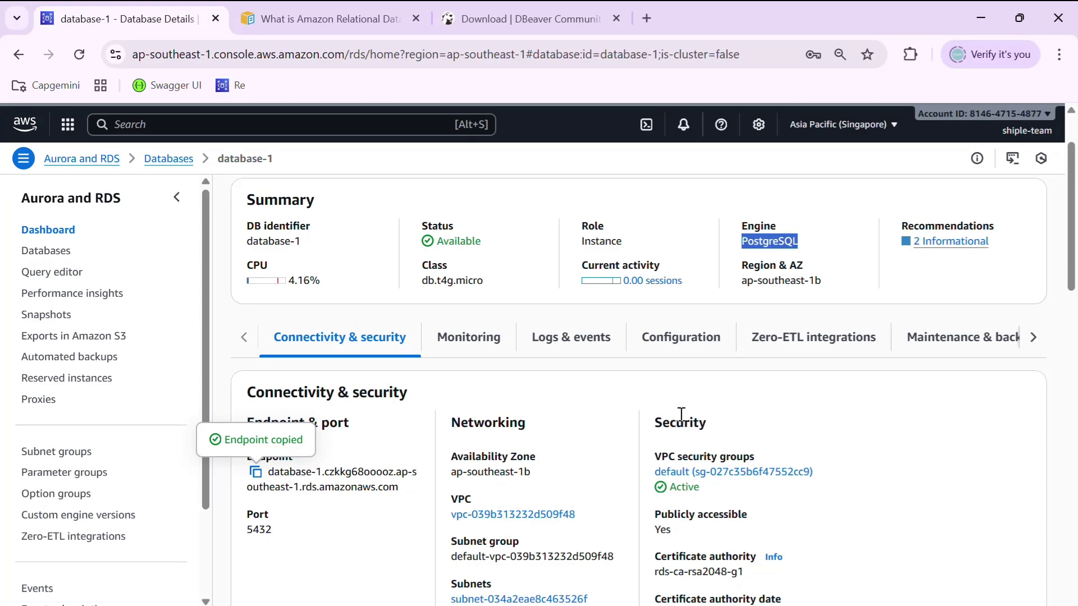
{"action": "key", "text": "alt+Tab"}
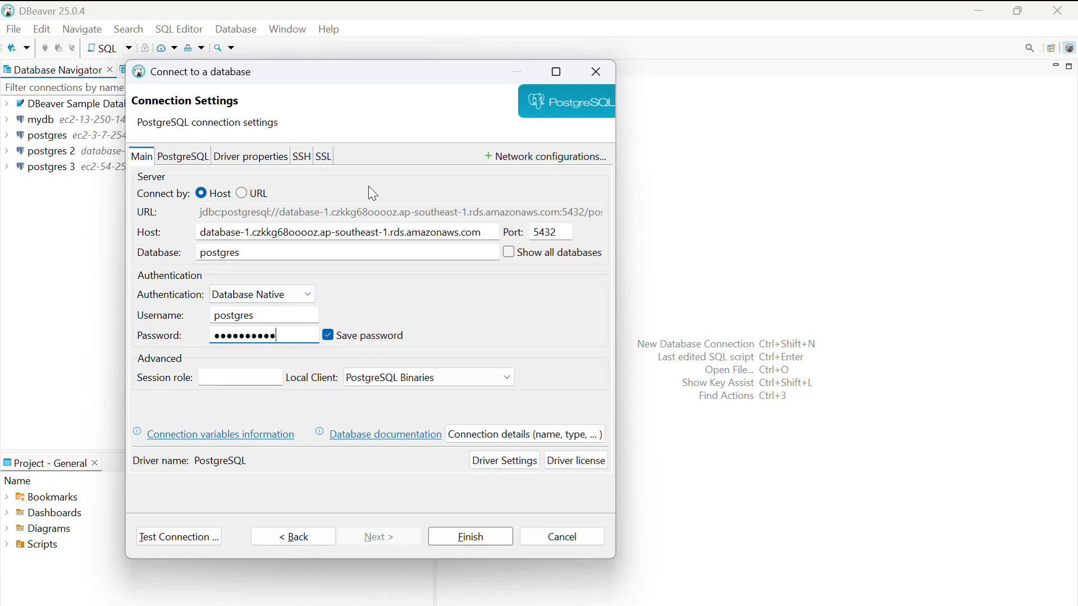
{"action": "left_click", "coordinate": [170, 540]}
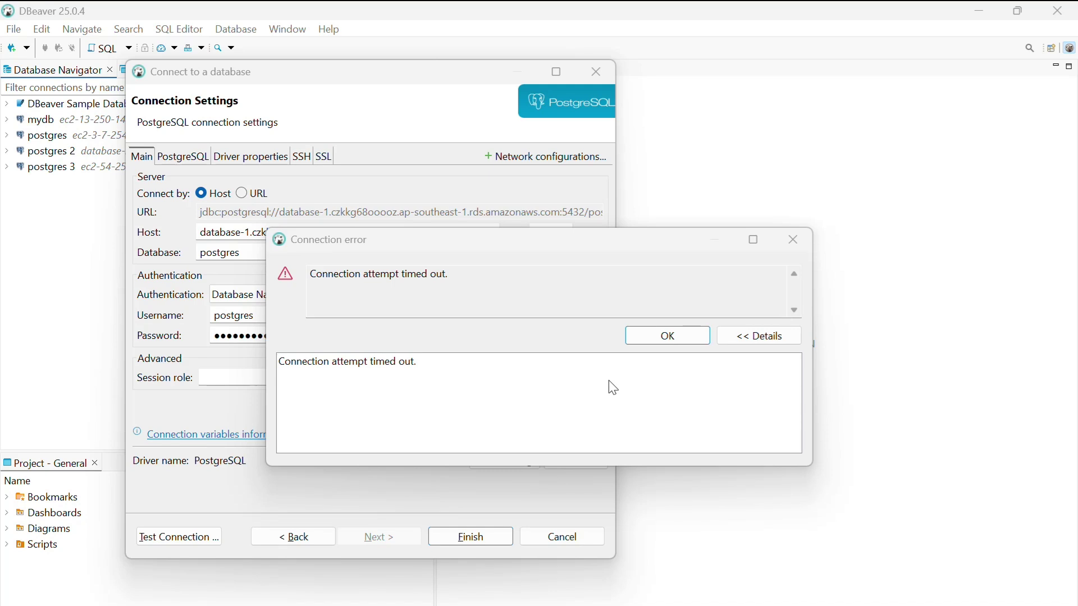
{"action": "left_click", "coordinate": [685, 340]}
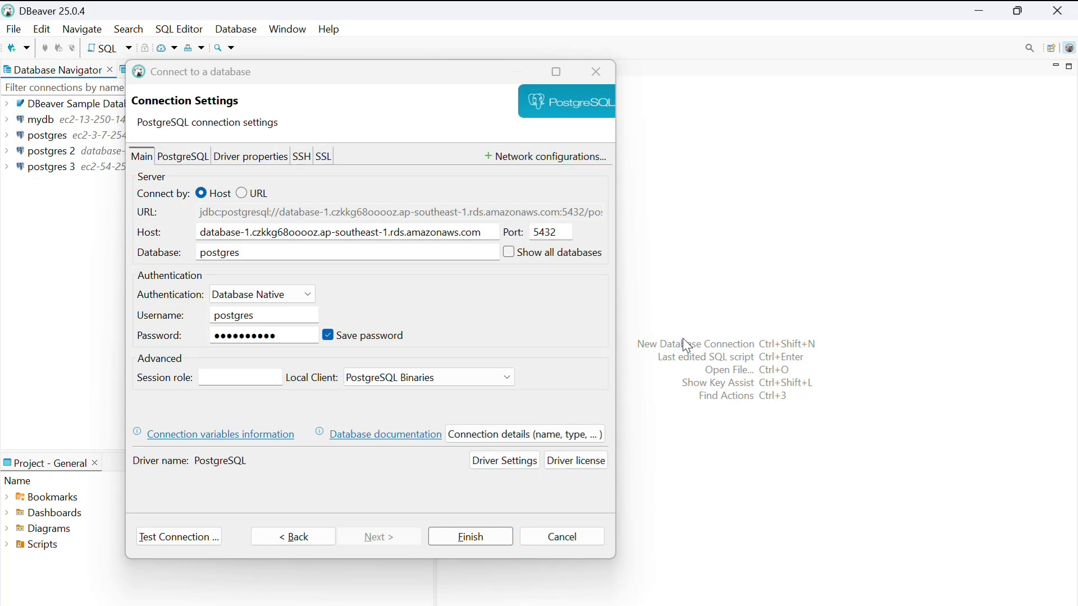
Switch to the AWS console in the browser, reopen database-1 and check whether the instance is publicly accessible.
{"action": "left_click", "coordinate": [618, 605]}
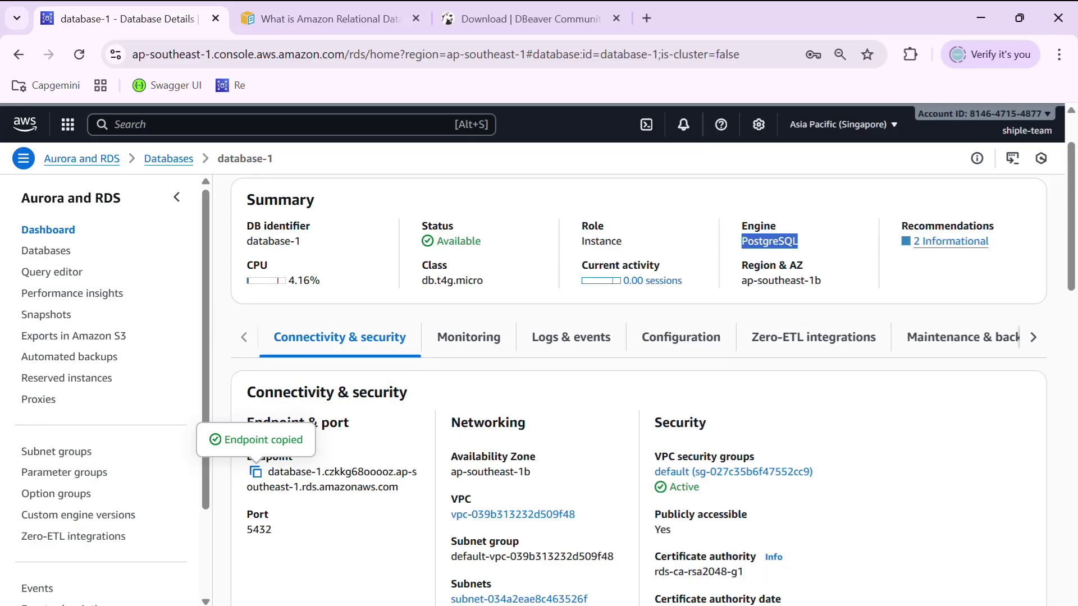
{"action": "left_click", "coordinate": [171, 160]}
{"action": "left_click", "coordinate": [320, 335]}
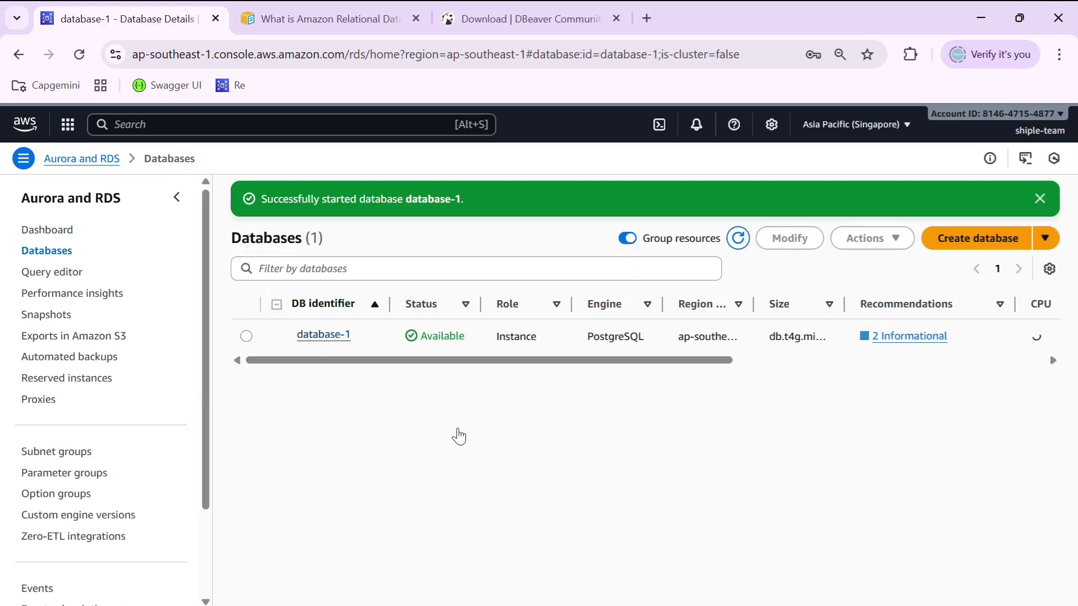
{"action": "scroll", "coordinate": [508, 443], "scroll_direction": "down", "scroll_amount": 3}
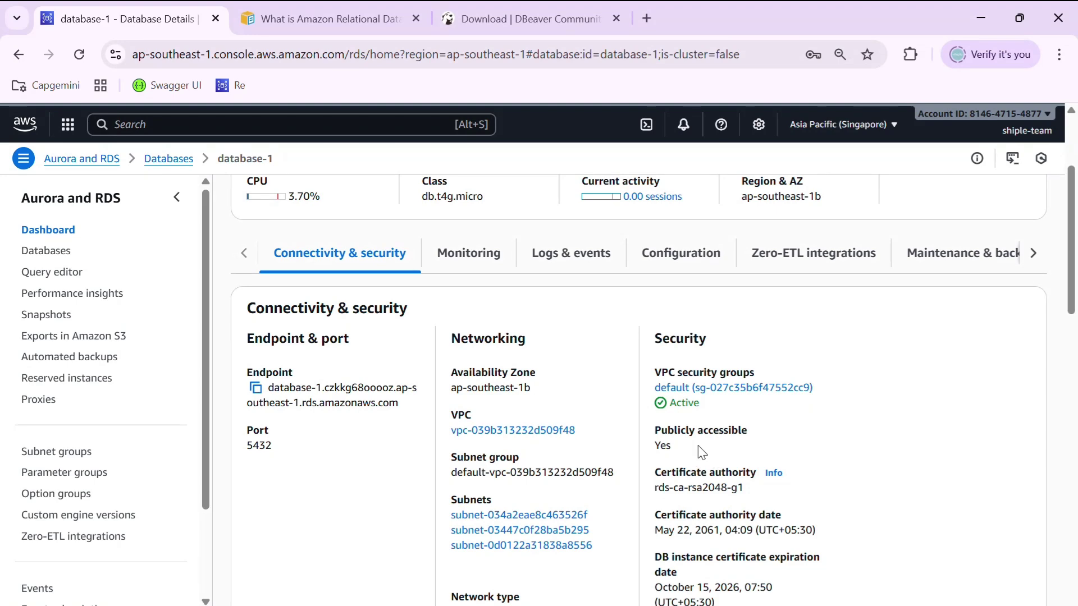
{"action": "key", "text": "ctrl+plus"}
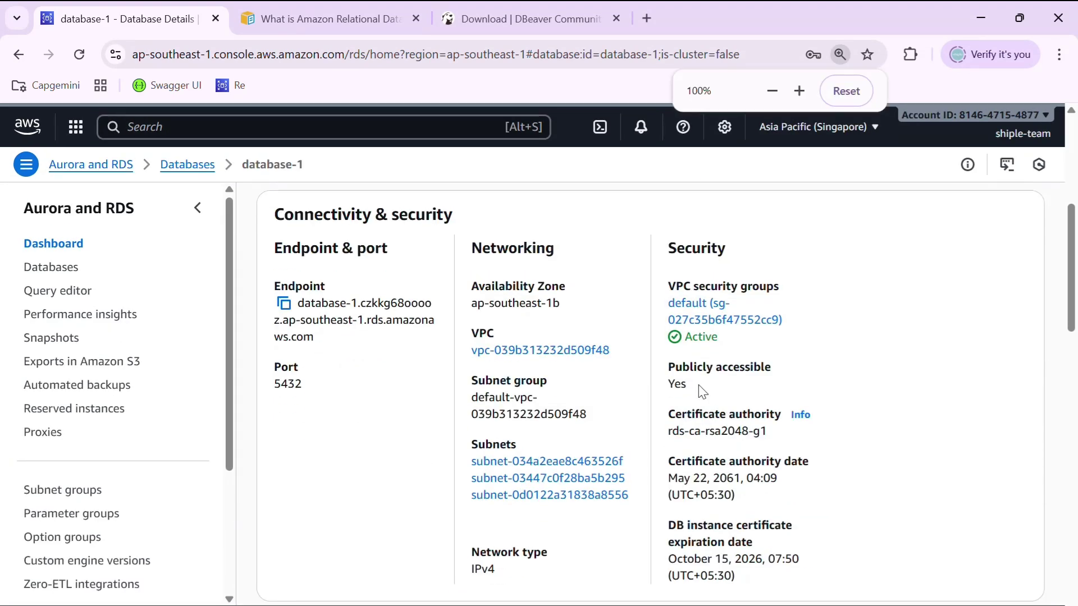
{"action": "left_click_drag", "start_coordinate": [692, 382], "coordinate": [668, 370]}
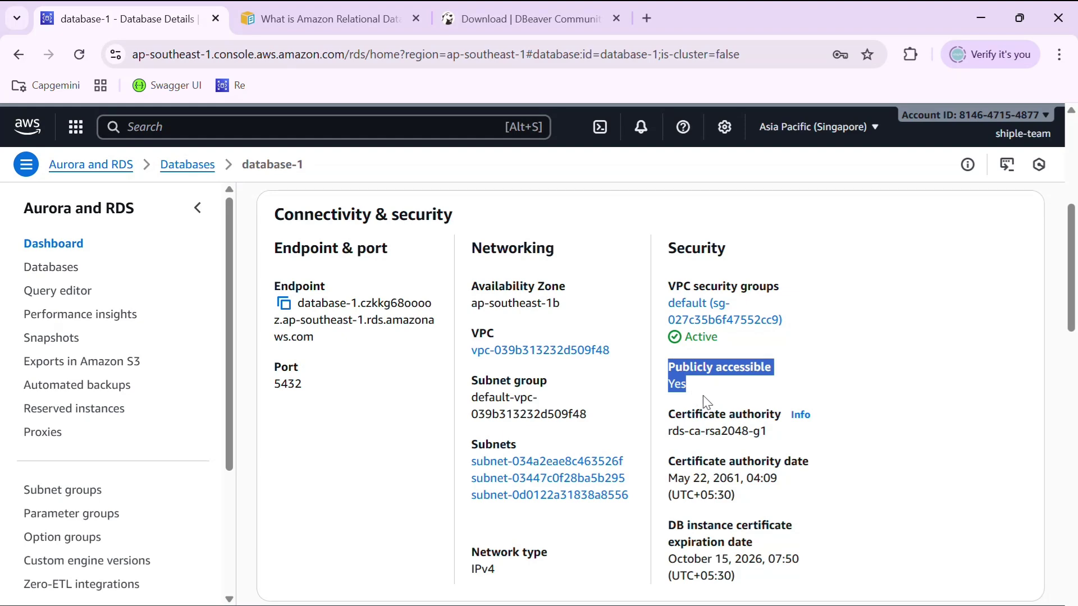
{"action": "scroll", "coordinate": [730, 418], "scroll_direction": "up", "scroll_amount": 6}
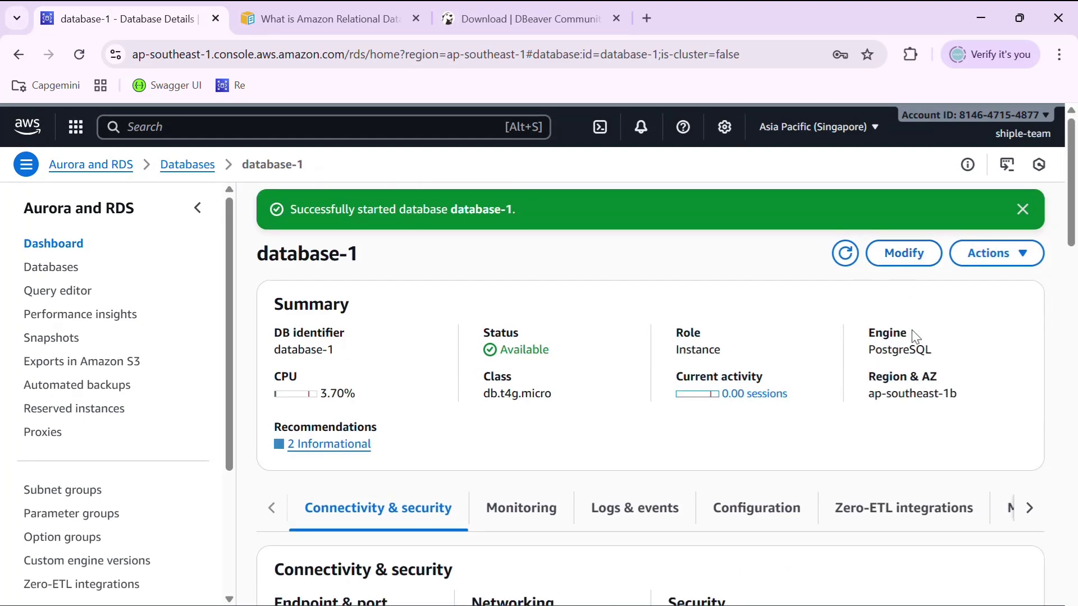
Open database-1 for modification and check its Publicly accessible option and database port under the additional connectivity configuration.
{"action": "scroll", "coordinate": [796, 473], "scroll_direction": "down", "scroll_amount": 9}
{"action": "scroll", "coordinate": [799, 468], "scroll_direction": "up", "scroll_amount": 9}
{"action": "left_click", "coordinate": [906, 260]}
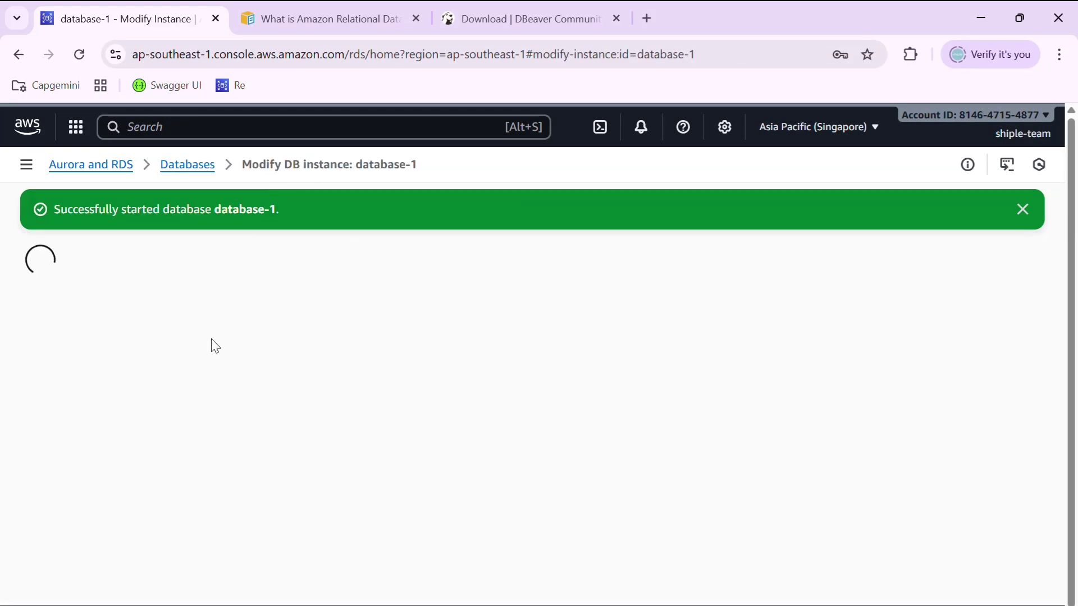
{"action": "scroll", "coordinate": [176, 353], "scroll_direction": "down", "scroll_amount": 4}
{"action": "scroll", "coordinate": [177, 359], "scroll_direction": "down", "scroll_amount": 10}
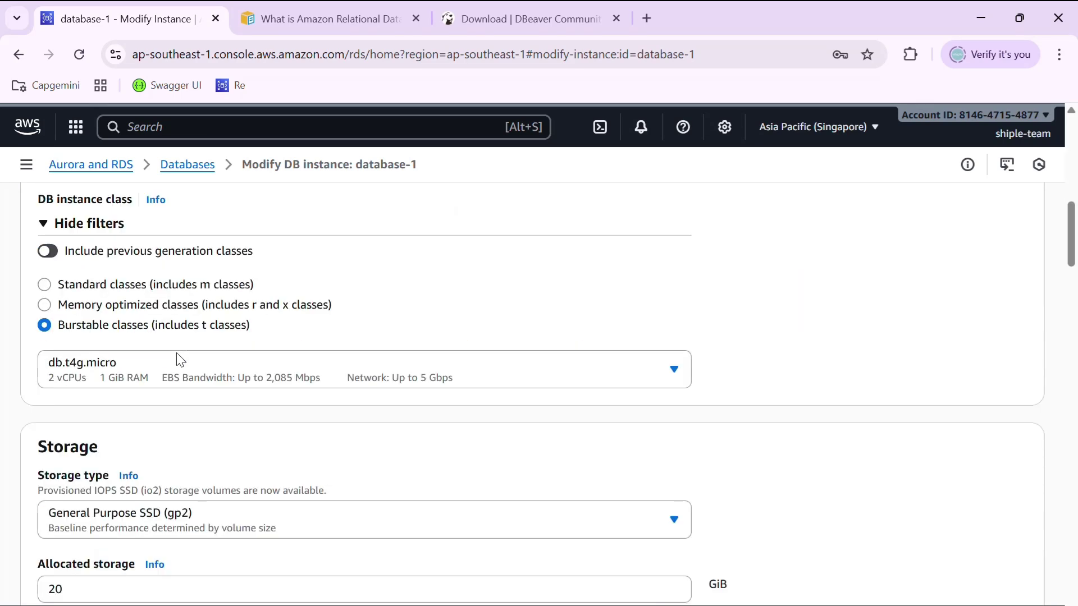
{"action": "scroll", "coordinate": [178, 357], "scroll_direction": "down", "scroll_amount": 4}
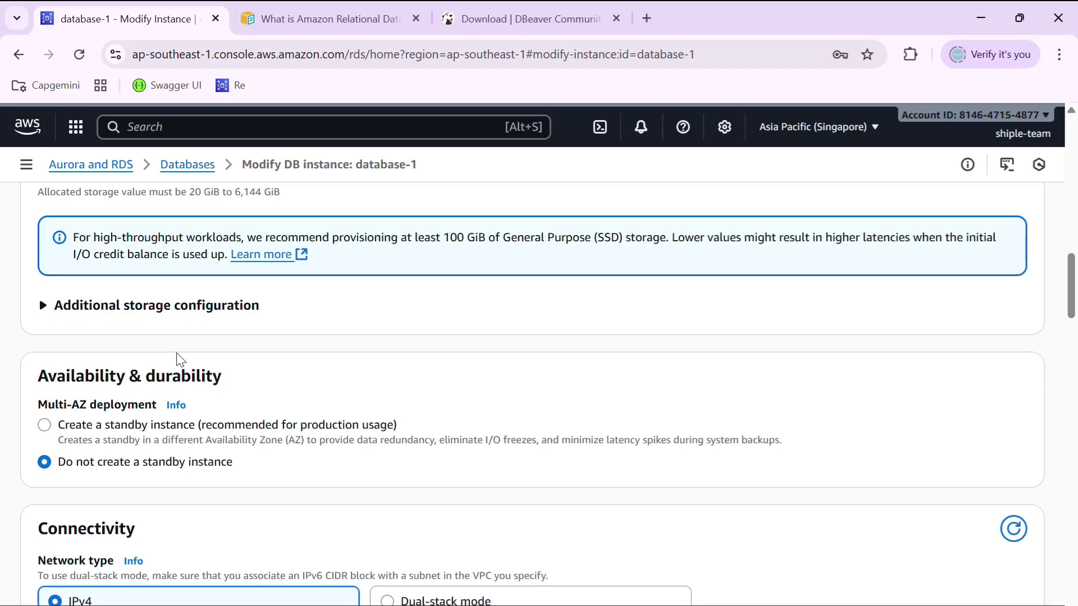
{"action": "scroll", "coordinate": [176, 353], "scroll_direction": "down", "scroll_amount": 12}
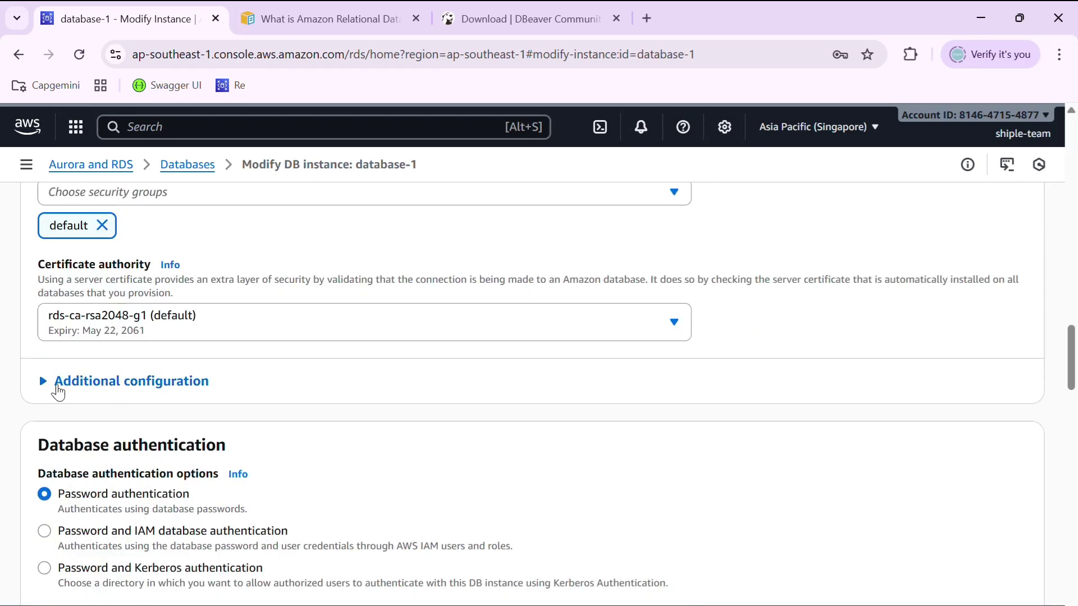
{"action": "left_click", "coordinate": [44, 381]}
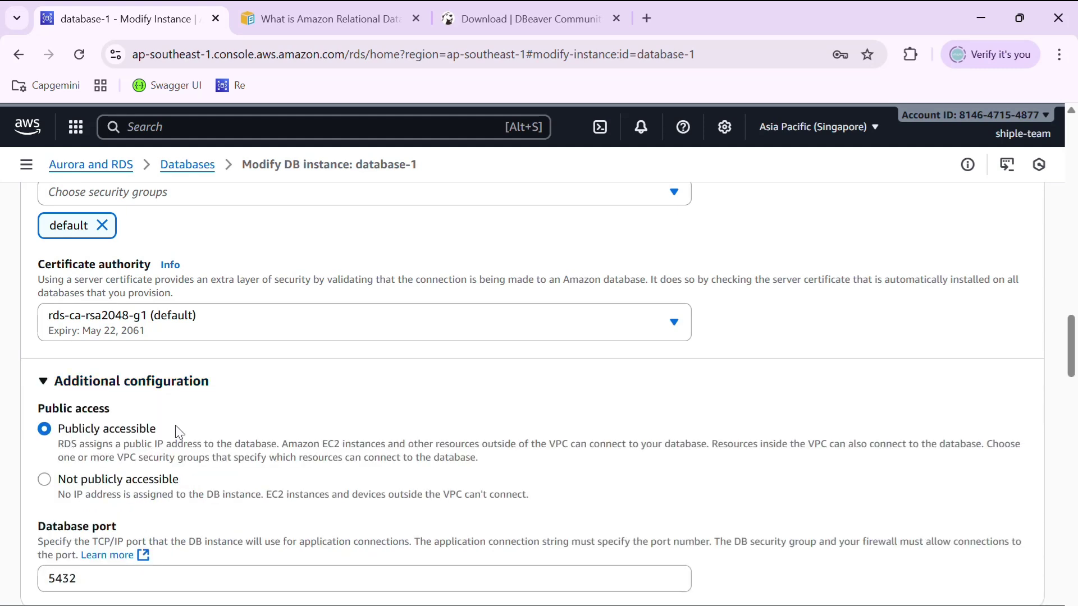
{"action": "scroll", "coordinate": [175, 425], "scroll_direction": "down", "scroll_amount": 1}
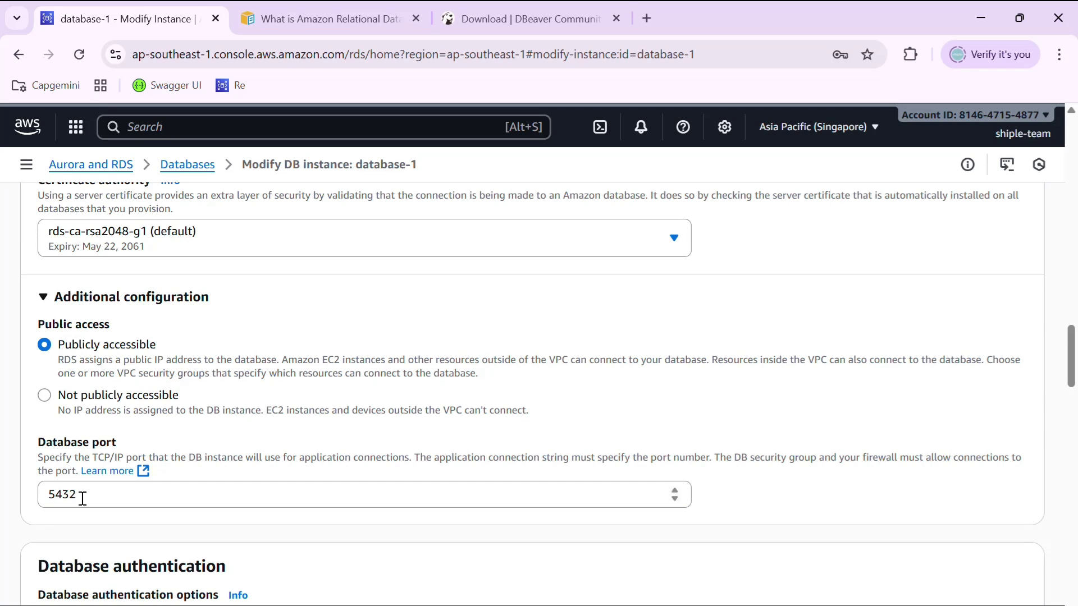
{"action": "left_click", "coordinate": [45, 396]}
{"action": "left_click", "coordinate": [44, 345]}
Leave the modification page without saving, return to database-1 and open the details of its default VPC security group.
{"action": "left_click", "coordinate": [198, 176]}
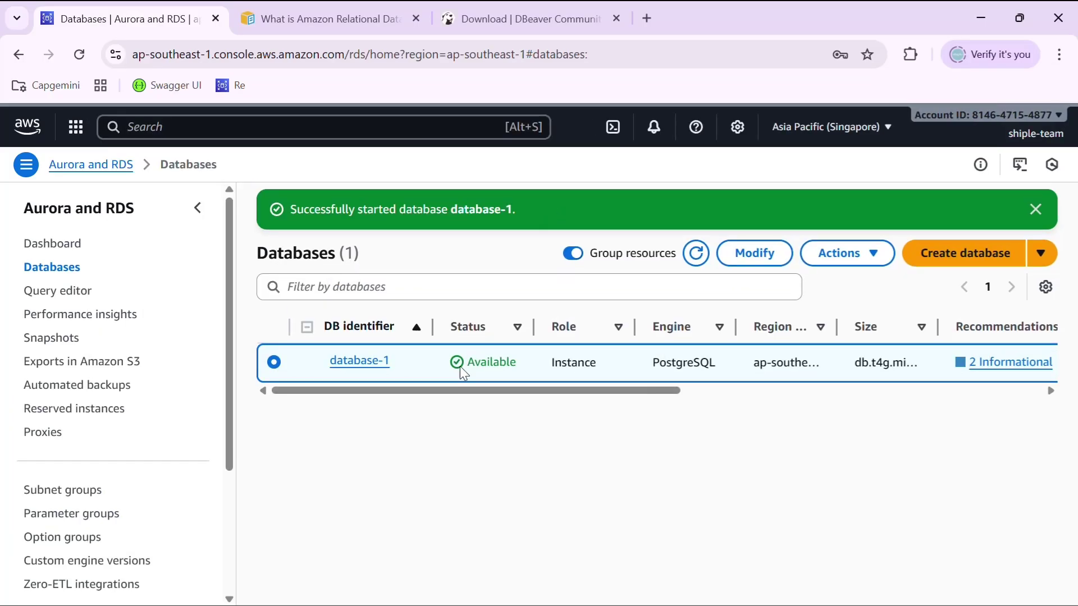
{"action": "left_click", "coordinate": [375, 363]}
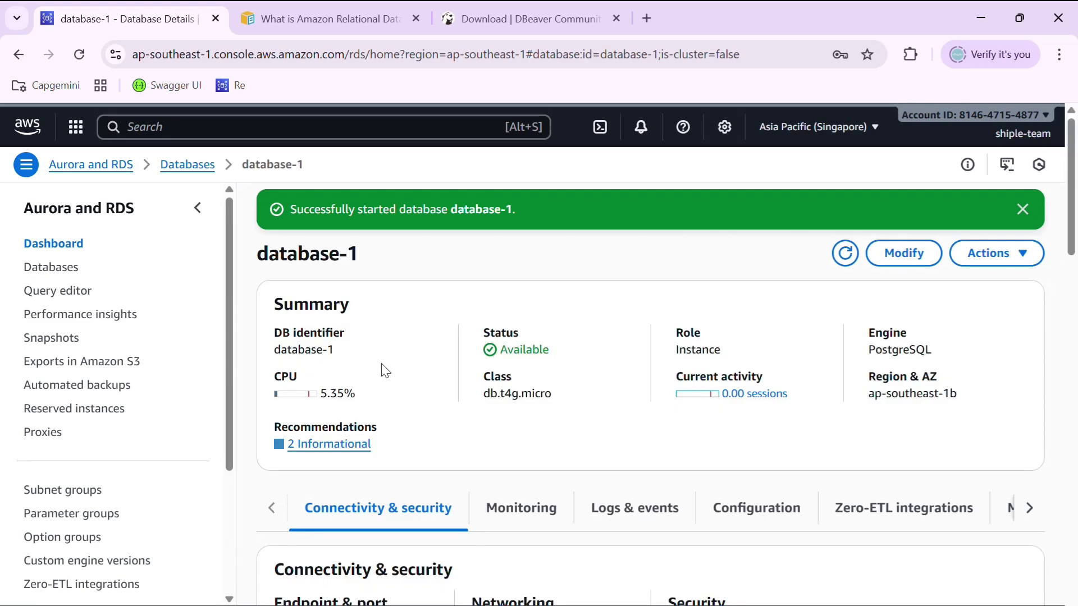
{"action": "scroll", "coordinate": [477, 386], "scroll_direction": "down", "scroll_amount": 3}
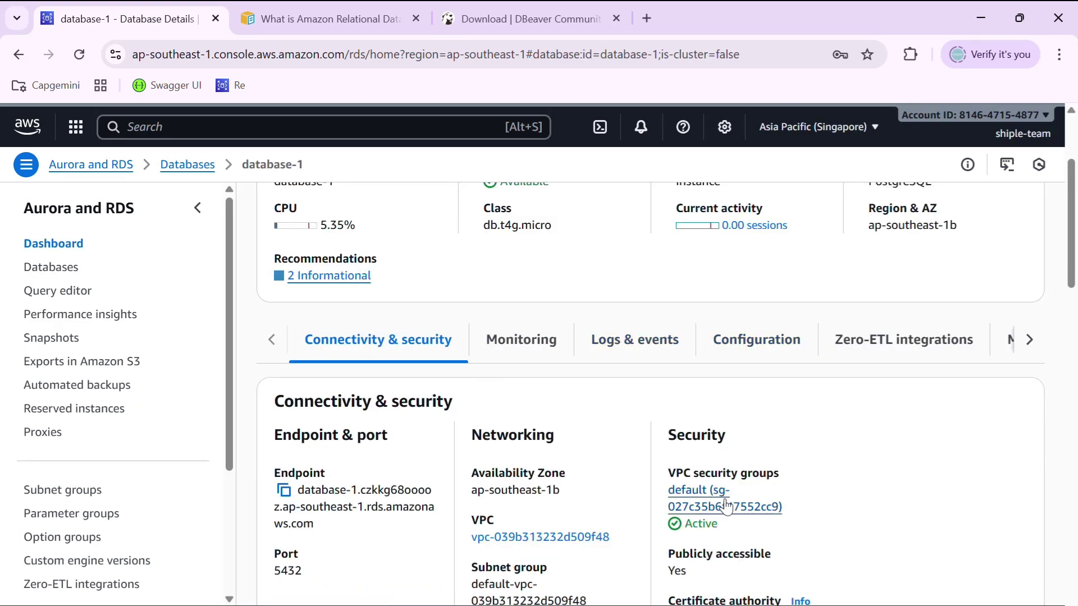
{"action": "scroll", "coordinate": [874, 404], "scroll_direction": "down", "scroll_amount": 3}
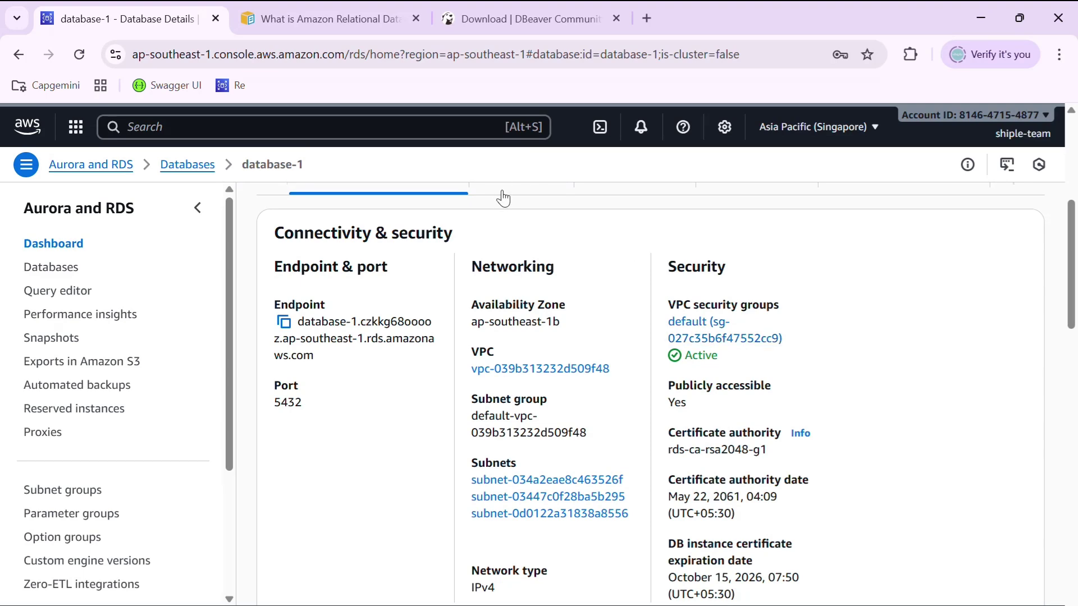
{"action": "scroll", "coordinate": [302, 206], "scroll_direction": "up", "scroll_amount": 5}
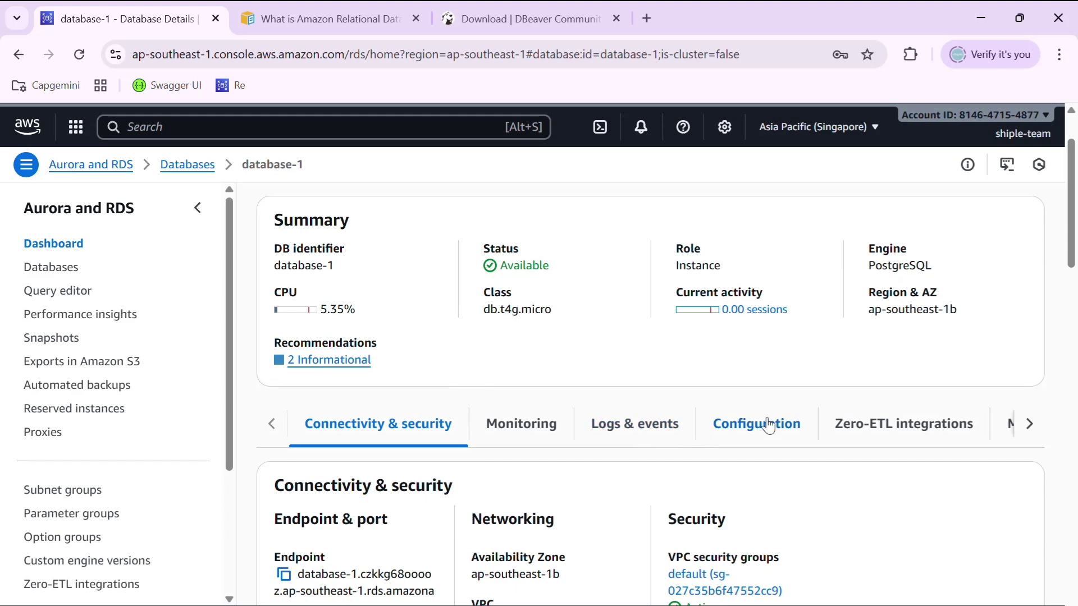
{"action": "scroll", "coordinate": [481, 466], "scroll_direction": "down", "scroll_amount": 3}
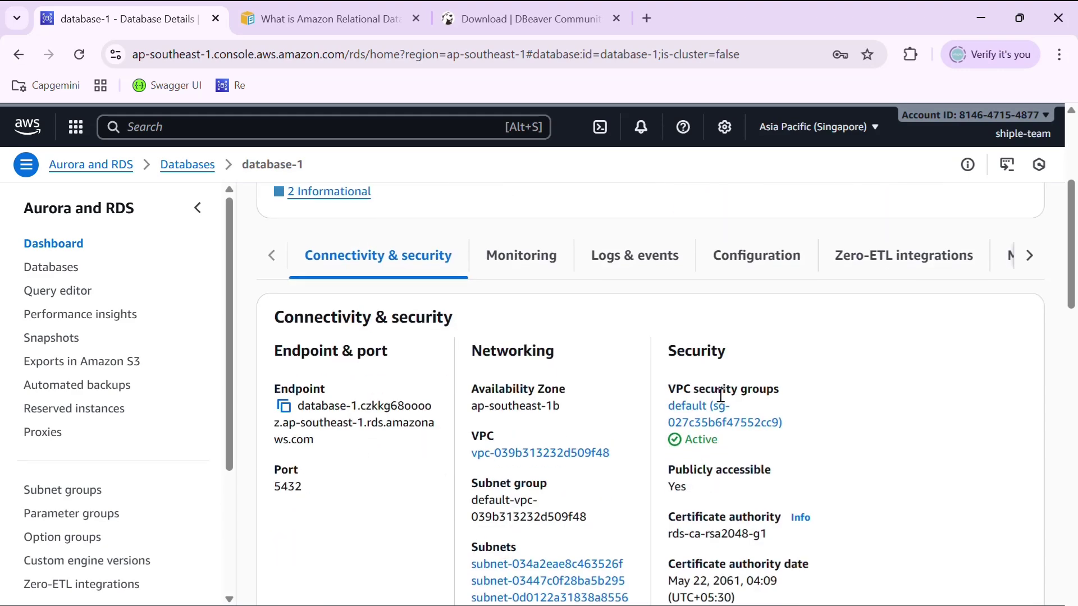
{"action": "left_click", "coordinate": [686, 427]}
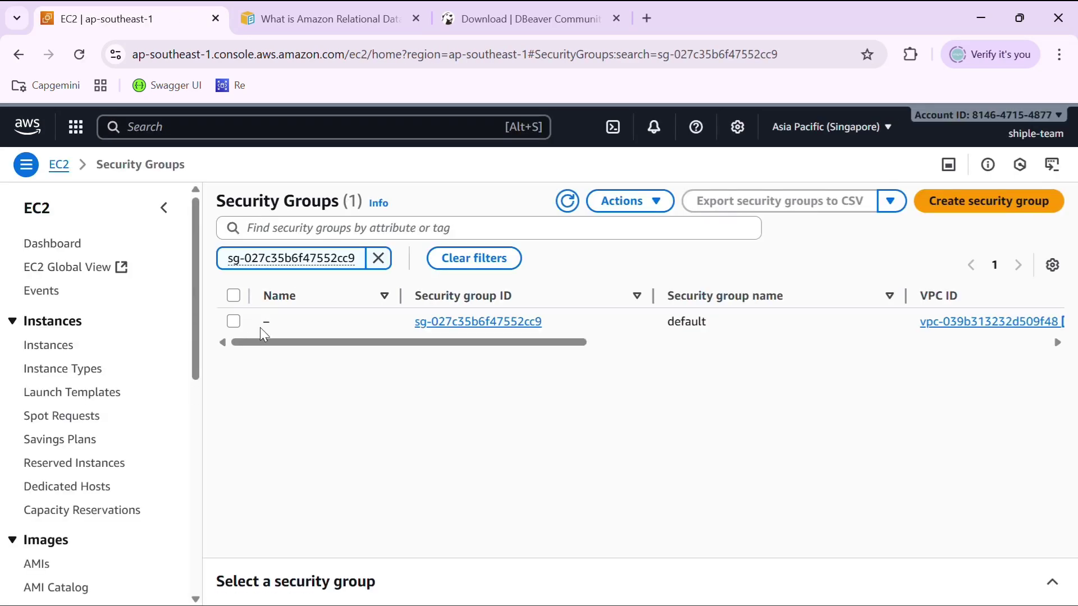
{"action": "left_click", "coordinate": [471, 321]}
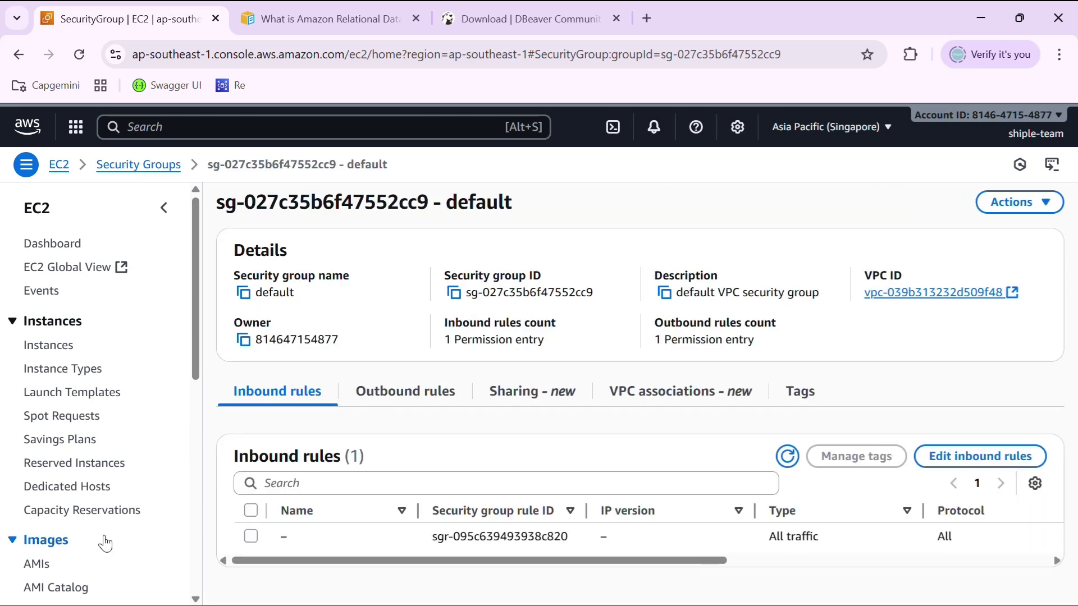
Add an inbound rule of type PostgreSQL with source Anywhere-IPv4 to the default security group and save the rules.
{"action": "left_click", "coordinate": [979, 456]}
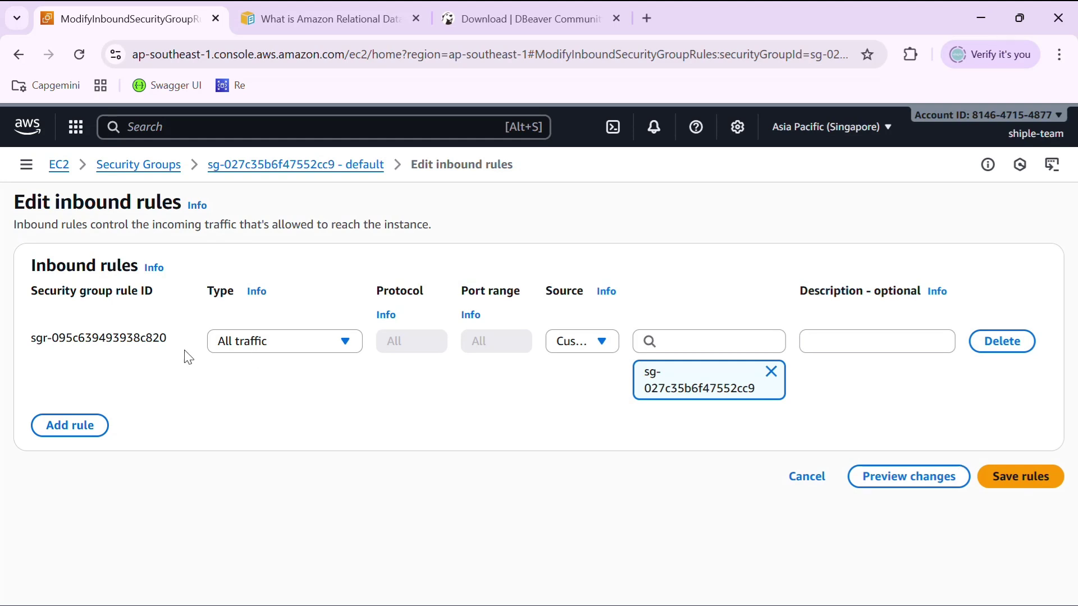
{"action": "left_click", "coordinate": [58, 431]}
{"action": "left_click", "coordinate": [296, 424]}
{"action": "type", "text": "Postg"}
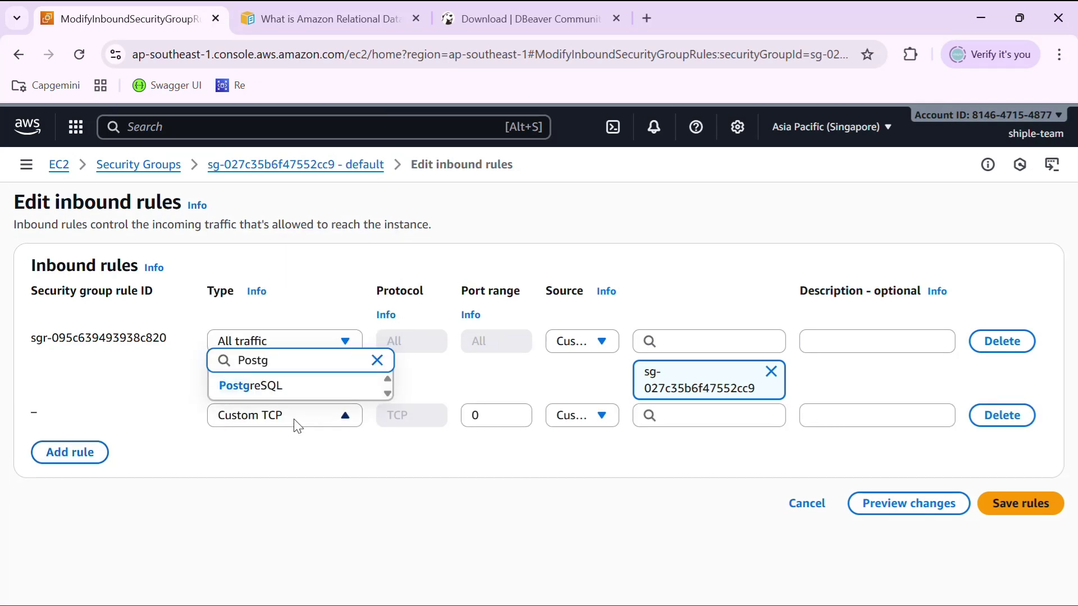
{"action": "left_click", "coordinate": [271, 385]}
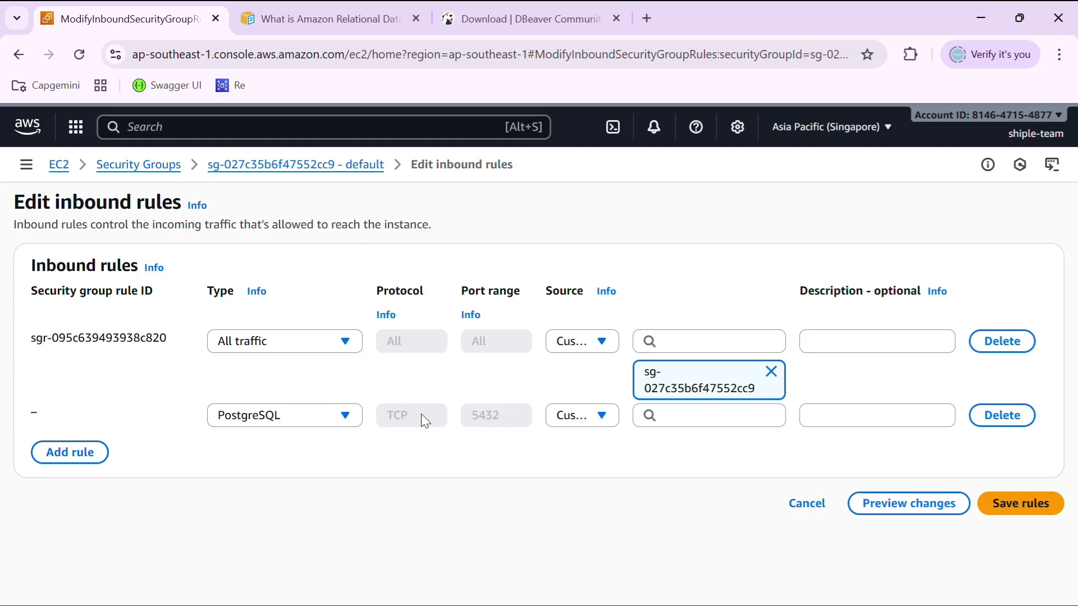
{"action": "left_click", "coordinate": [595, 418]}
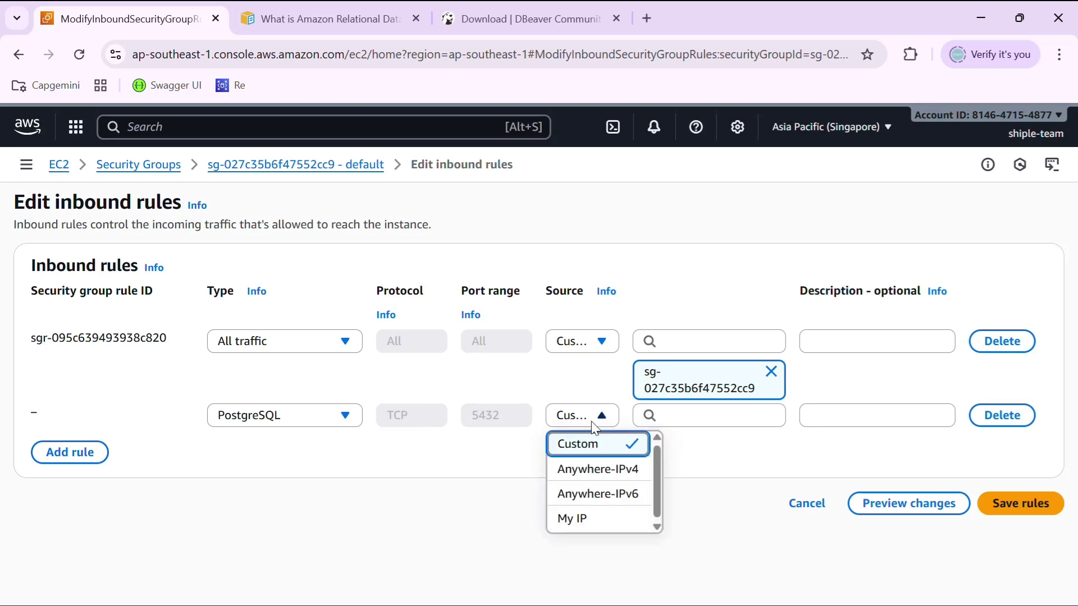
{"action": "left_click", "coordinate": [589, 470]}
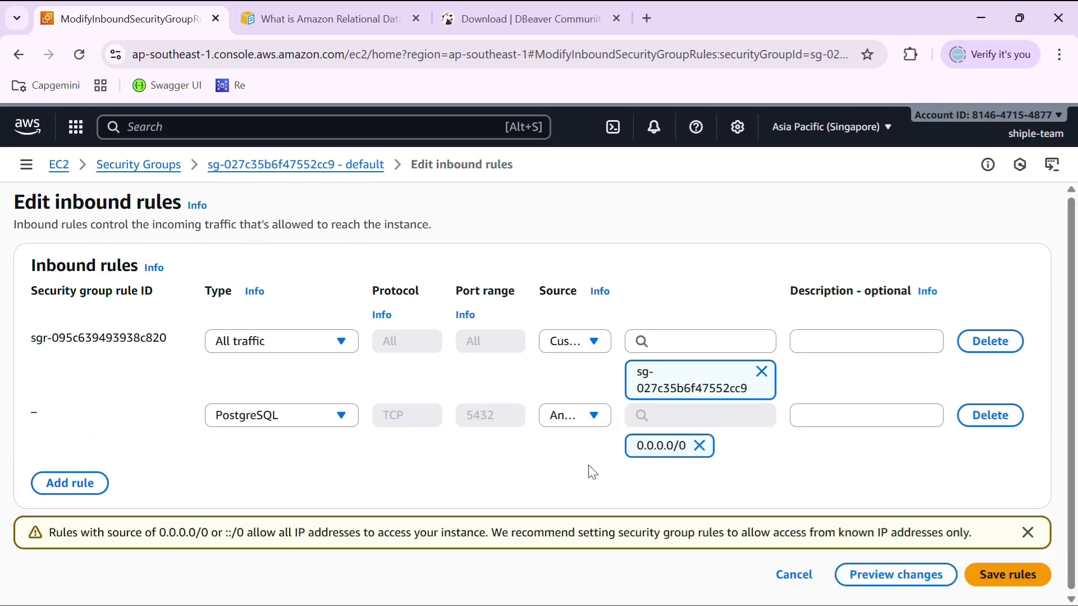
{"action": "left_click", "coordinate": [1008, 575]}
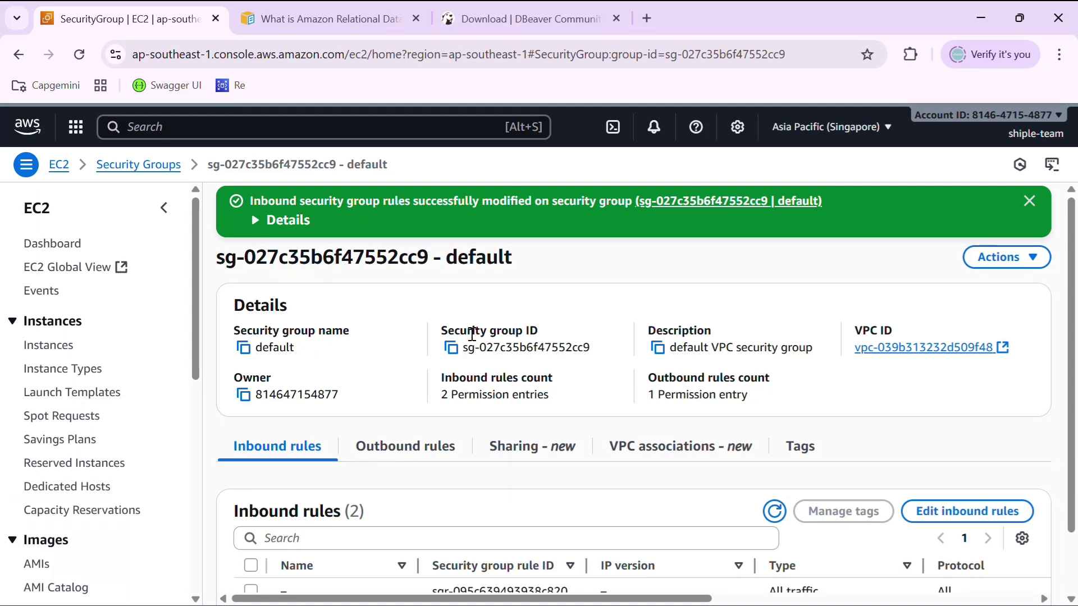
{"action": "scroll", "coordinate": [631, 491], "scroll_direction": "down", "scroll_amount": 1}
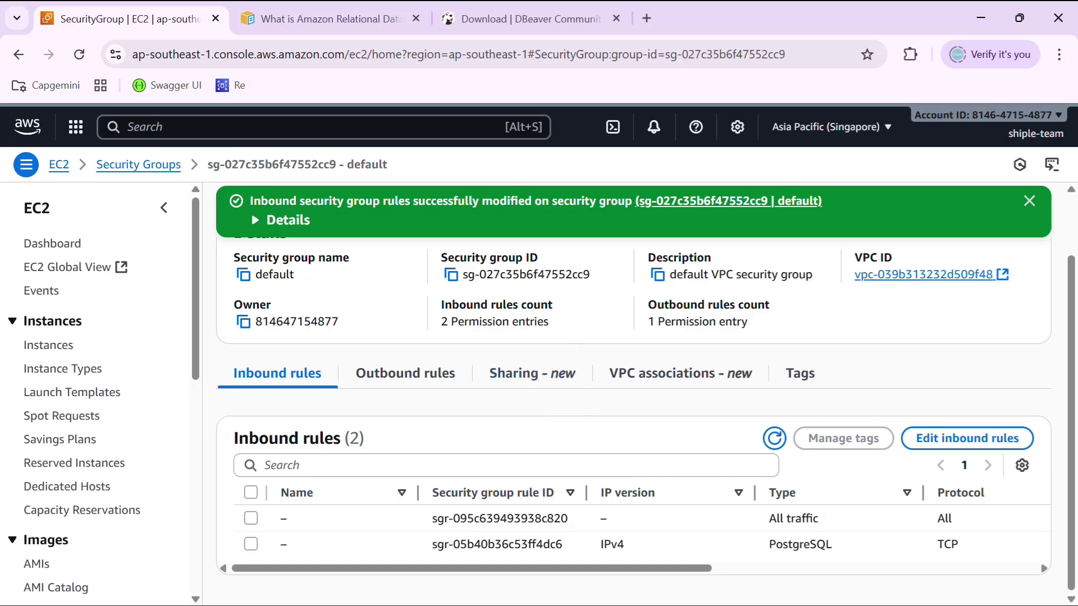
Switch back to DBeaver, retest the PostgreSQL connection to database-1 and finish creating the connection.
{"action": "key", "text": "alt+Tab"}
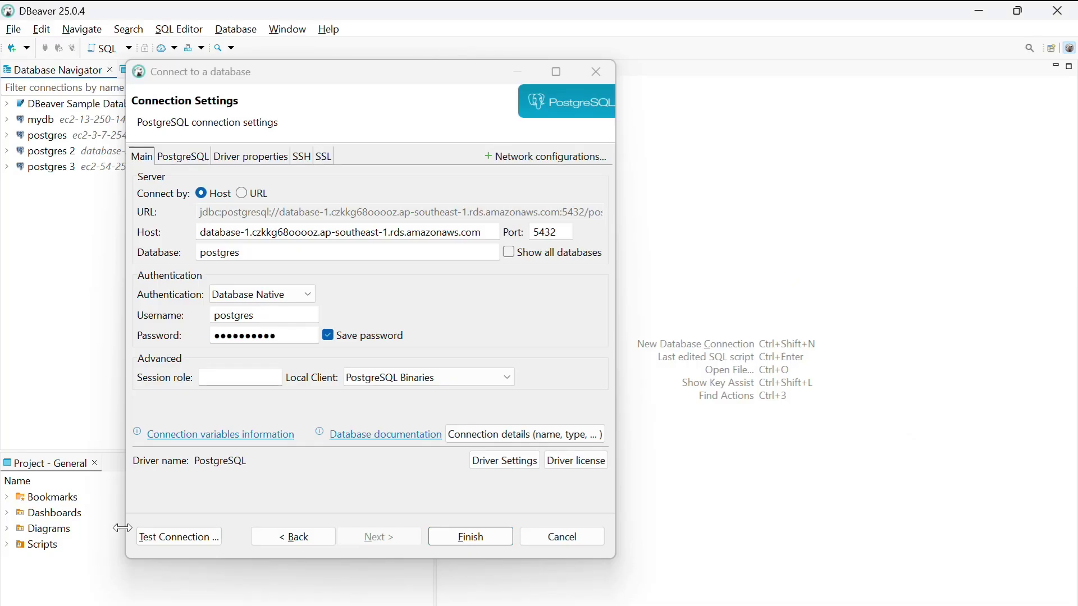
{"action": "left_click", "coordinate": [174, 541]}
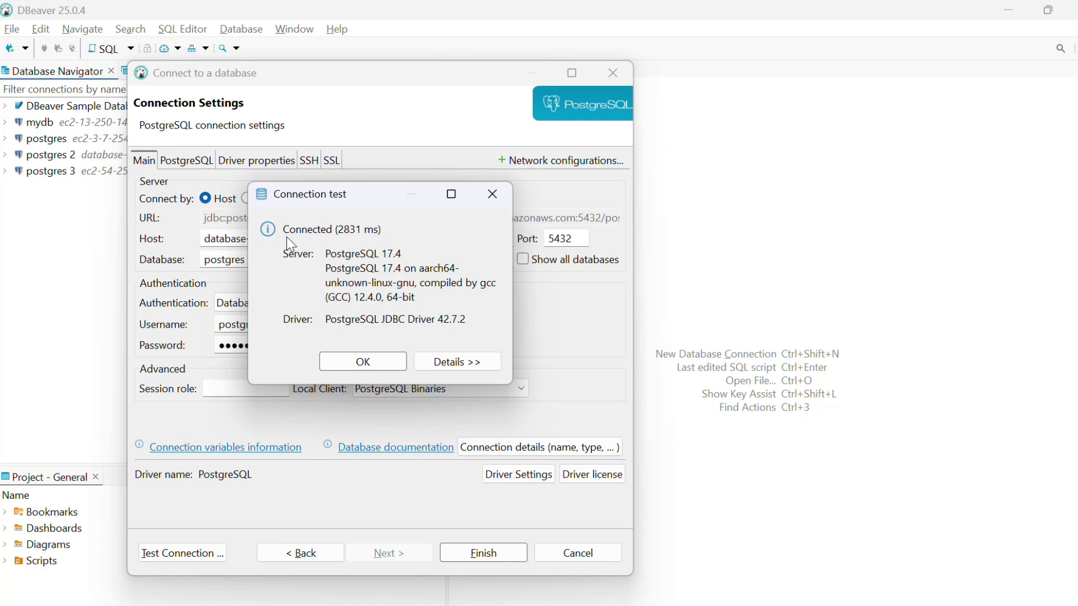
{"action": "left_click", "coordinate": [368, 365]}
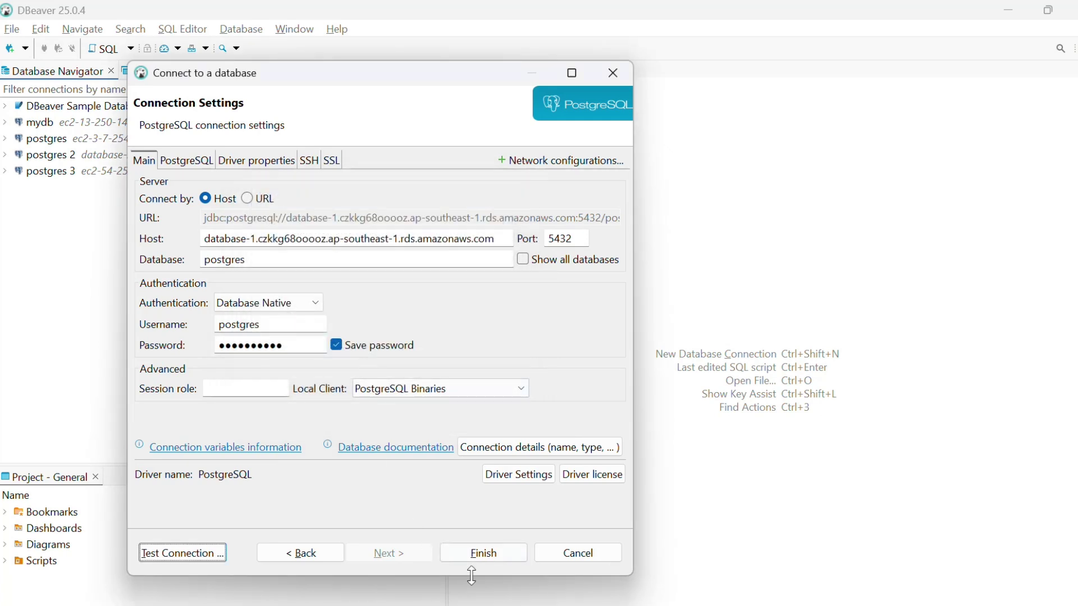
{"action": "left_click", "coordinate": [482, 553]}
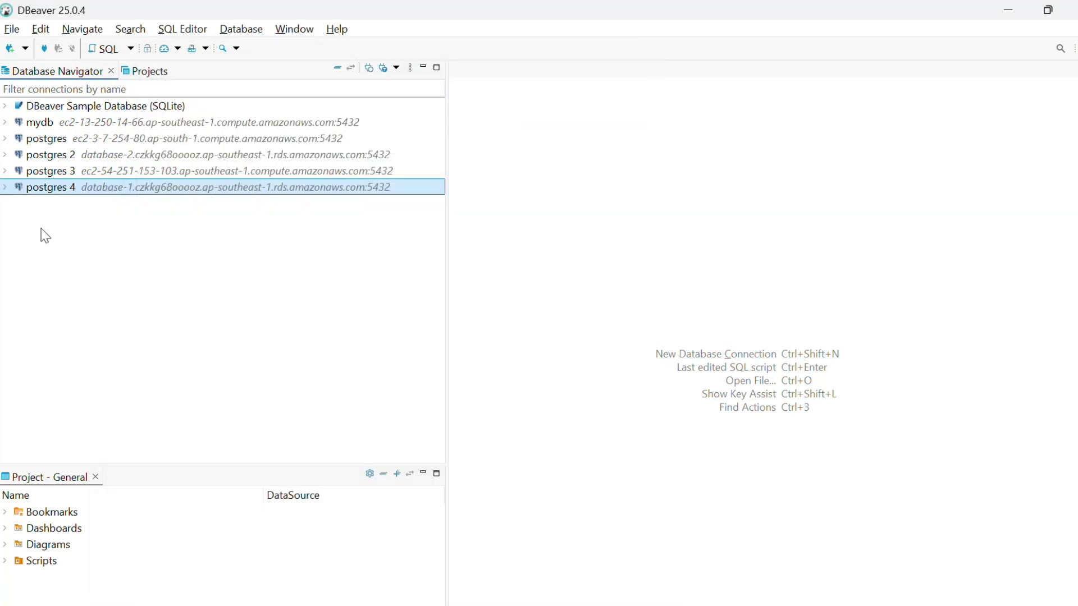
Expand the new postgres 4 connection in the navigator through Databases down to the contents of the postgres database.
{"action": "left_click", "coordinate": [6, 187]}
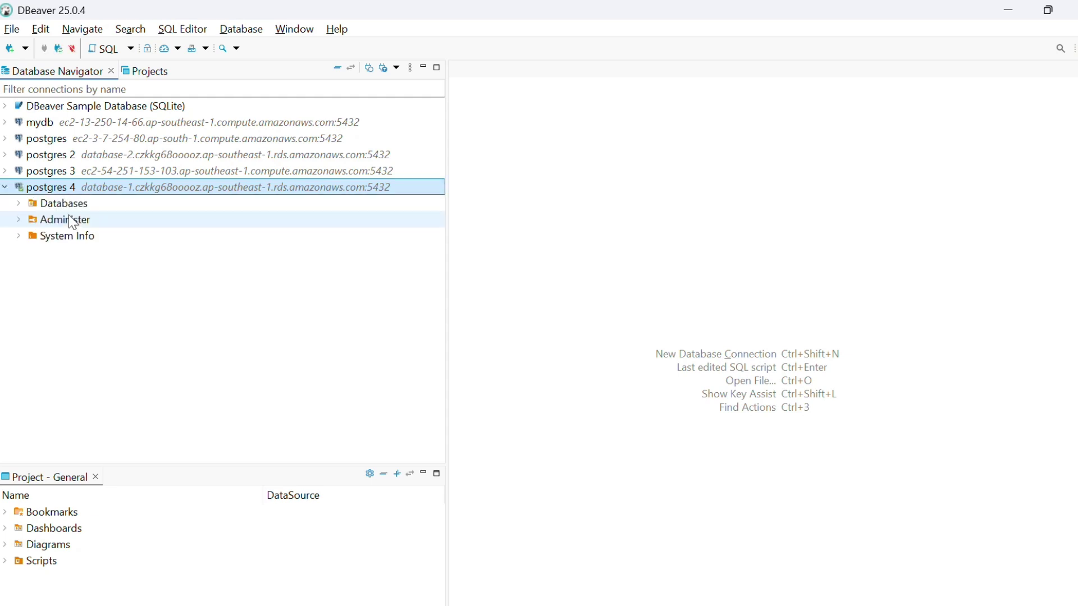
{"action": "left_click", "coordinate": [23, 208]}
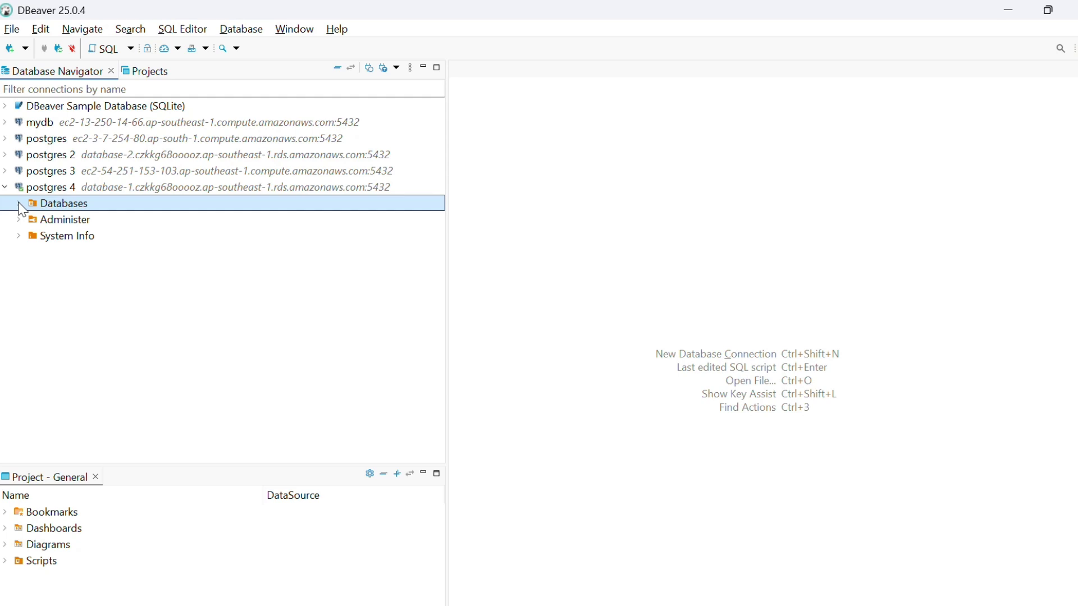
{"action": "left_click", "coordinate": [19, 204]}
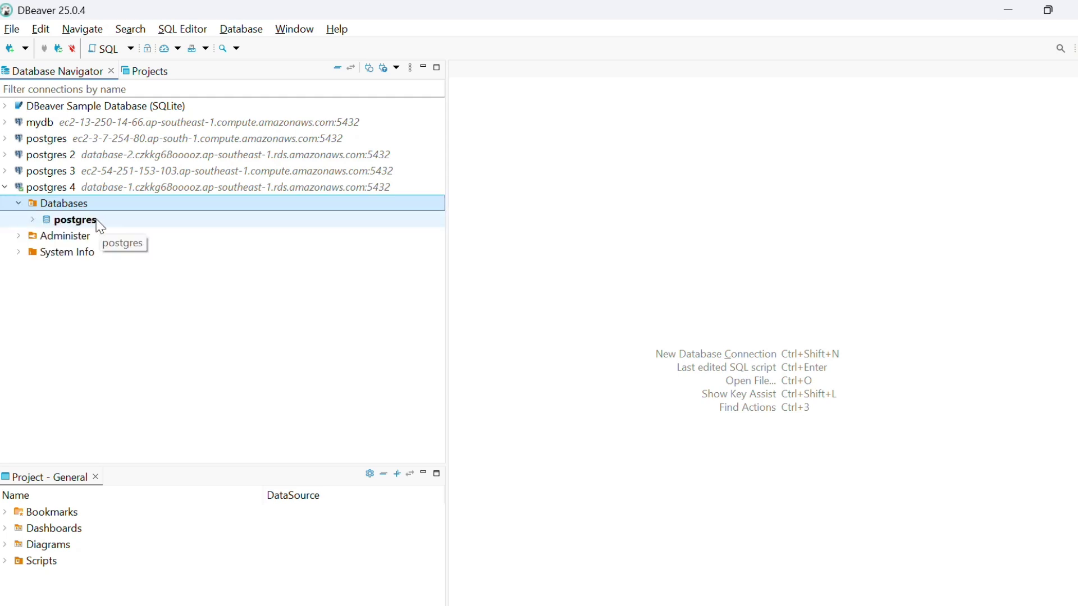
{"action": "left_click", "coordinate": [32, 220]}
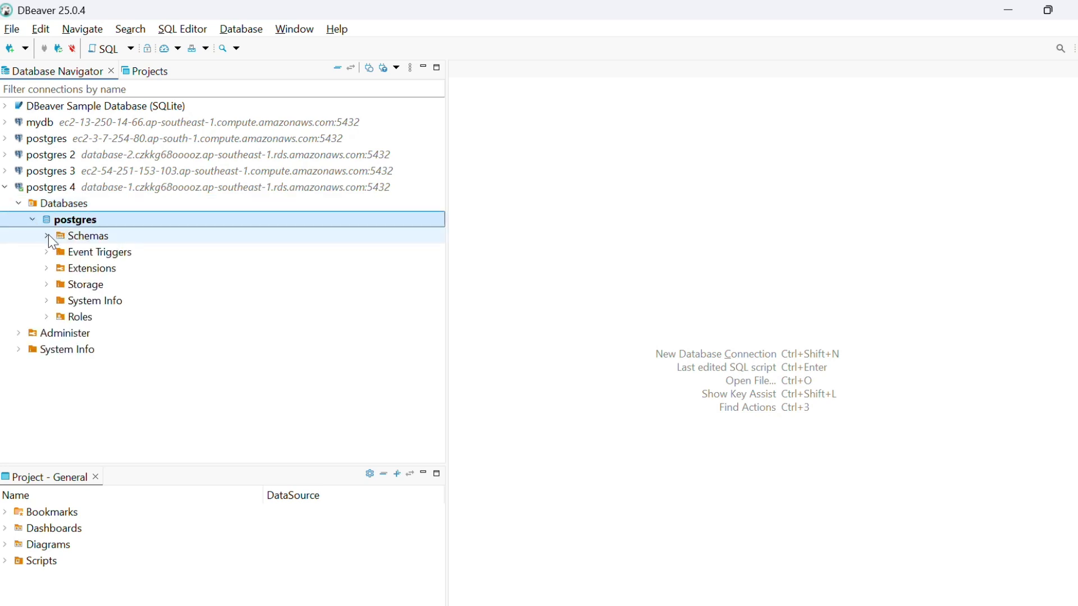
Expand the Schemas of the postgres database and create a new schema named Demo with owner postgres.
{"action": "left_click", "coordinate": [47, 235]}
{"action": "left_click", "coordinate": [93, 256]}
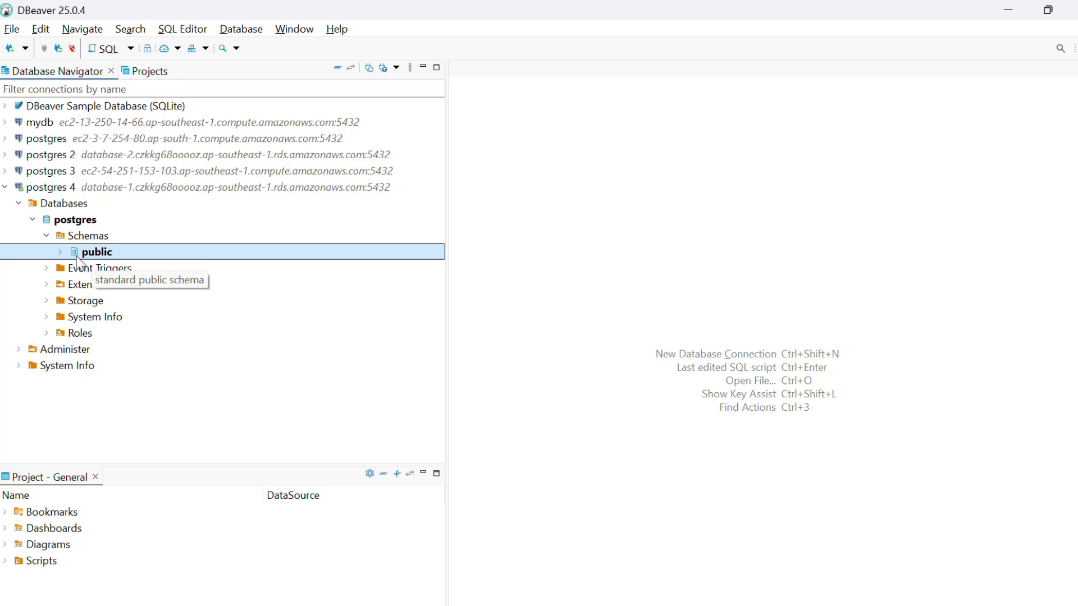
{"action": "right_click", "coordinate": [100, 235]}
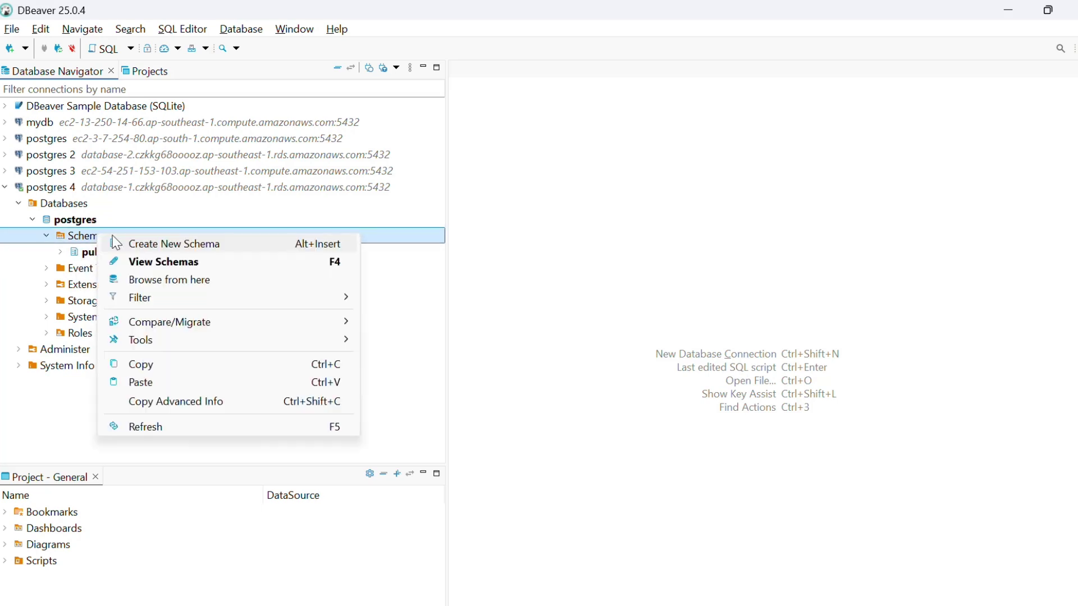
{"action": "left_click", "coordinate": [167, 244]}
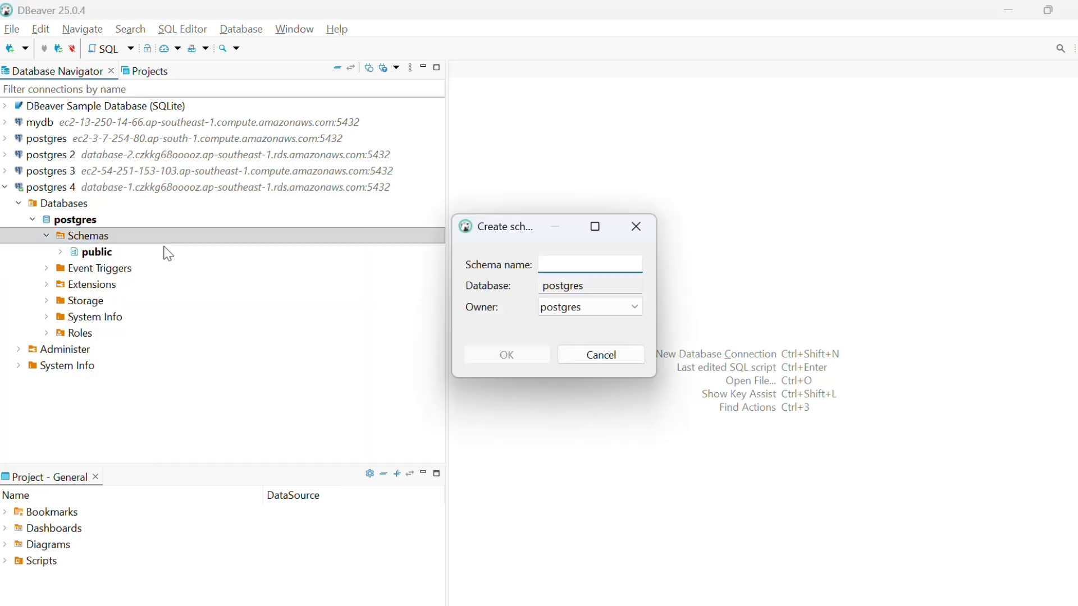
{"action": "type", "text": "Demo"}
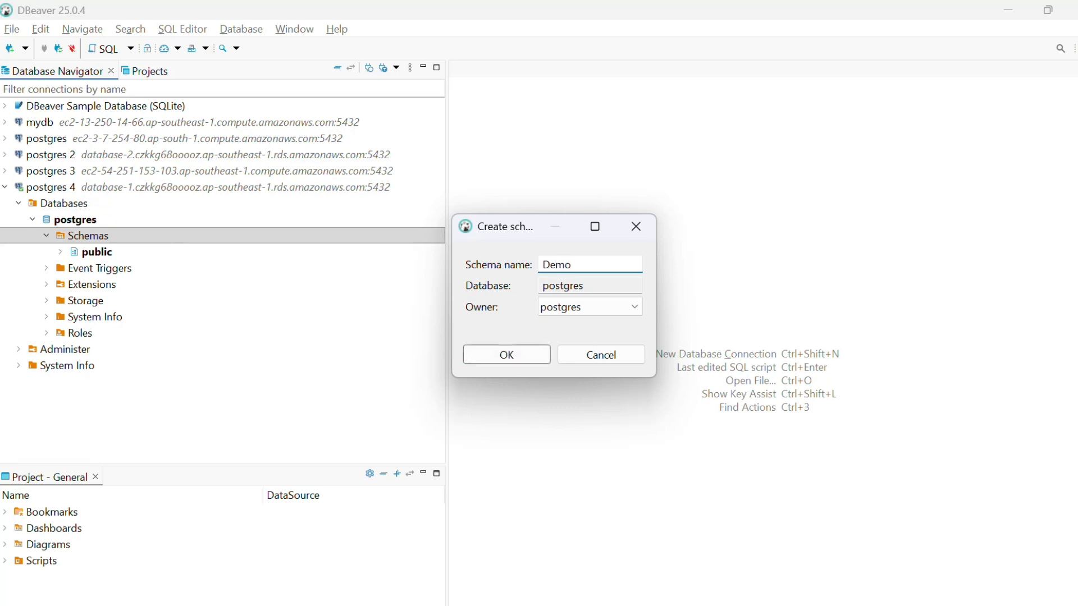
{"action": "left_click", "coordinate": [486, 352]}
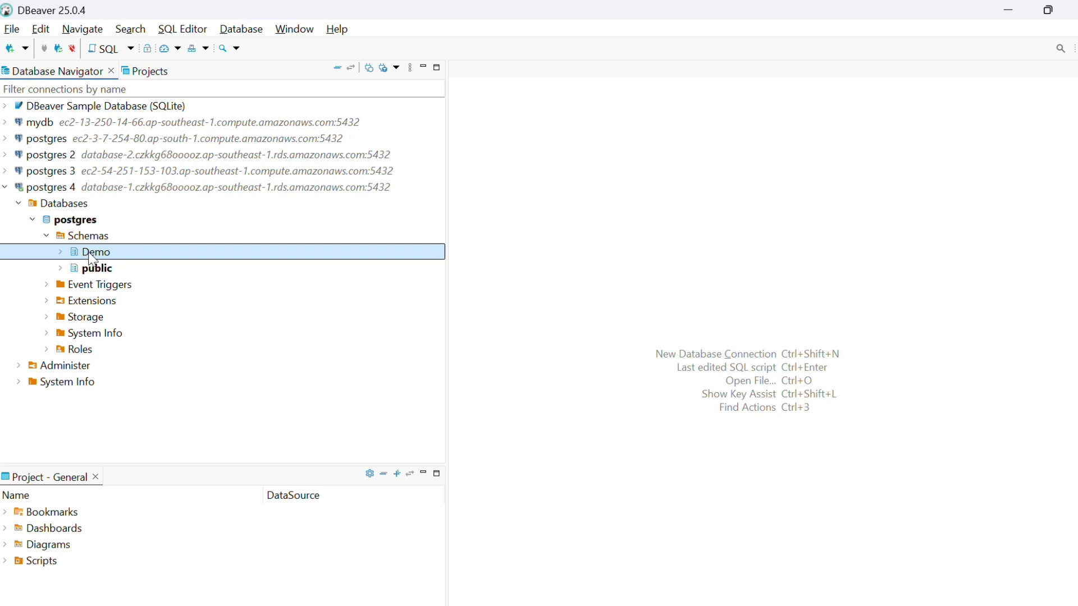
Expand the Demo schema in the navigator and select its Tables folder.
{"action": "right_click", "coordinate": [89, 254]}
{"action": "left_click", "coordinate": [62, 252]}
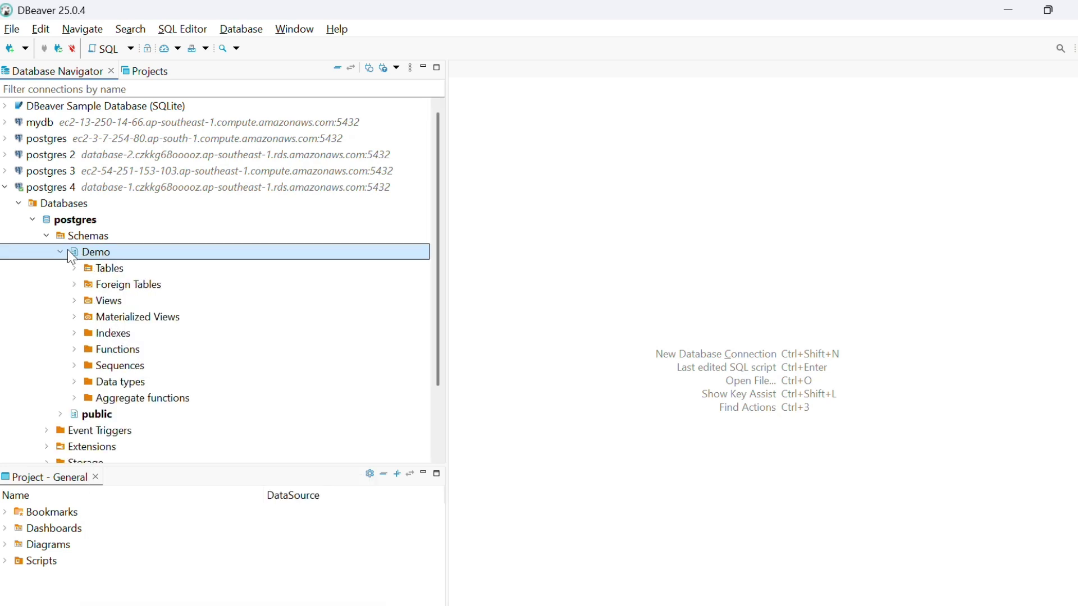
{"action": "right_click", "coordinate": [105, 269]}
{"action": "left_click", "coordinate": [80, 271]}
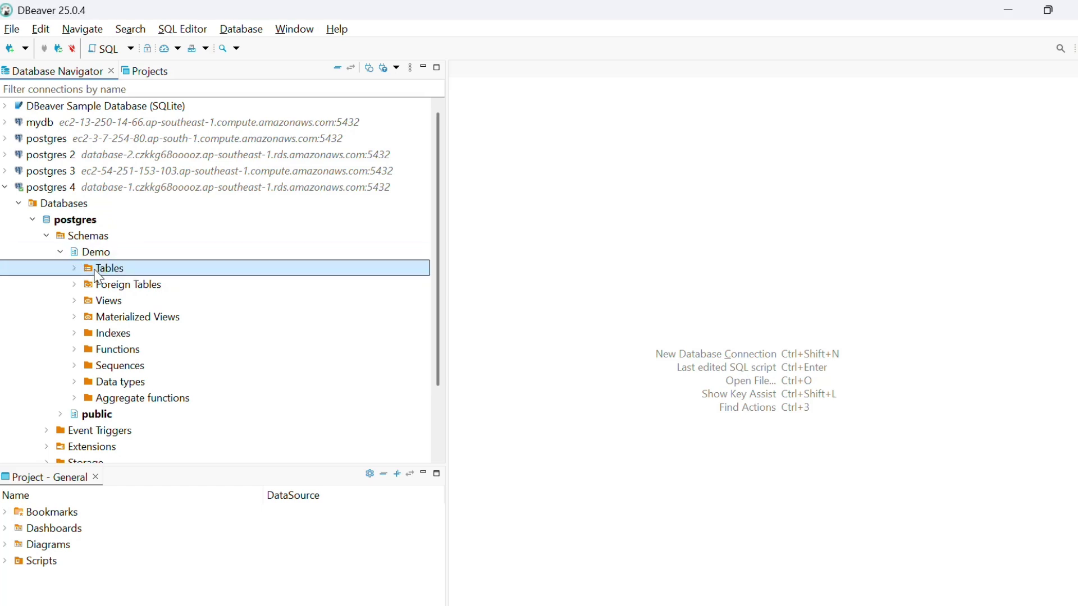
{"action": "right_click", "coordinate": [97, 268]}
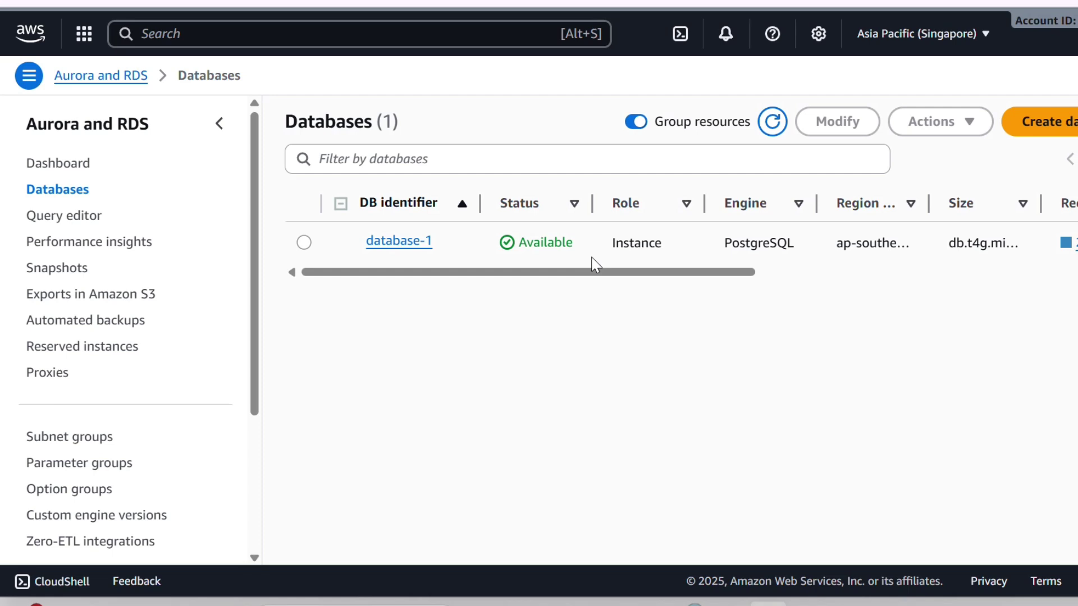
Switch to DBeaver to check the postgres 4 connection's details, then return to the RDS Databases list in the browser.
{"action": "key", "text": "alt+Tab"}
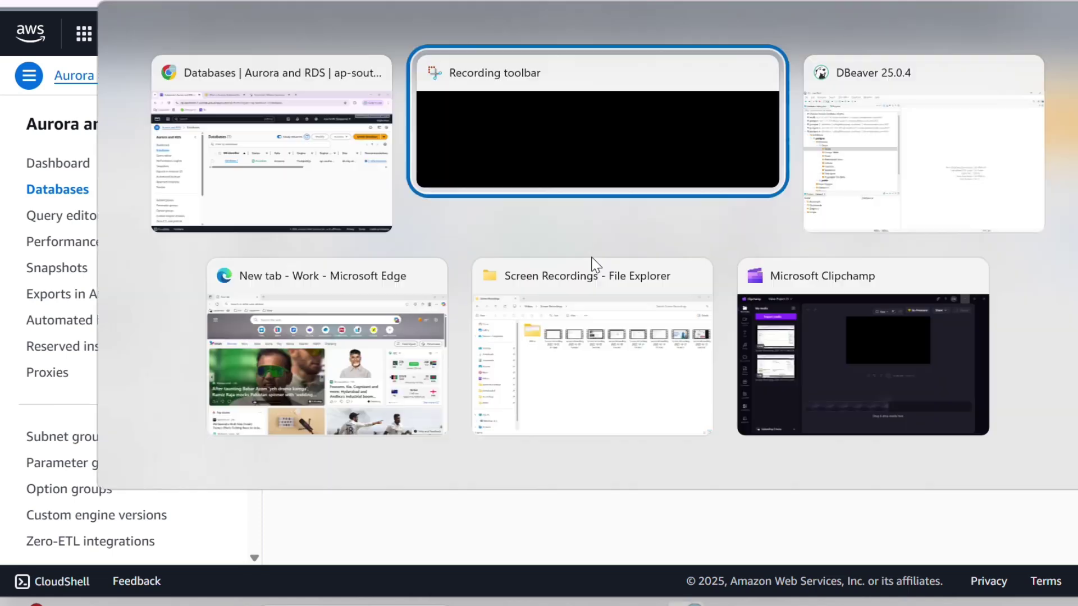
{"action": "key", "text": "alt+Tab"}
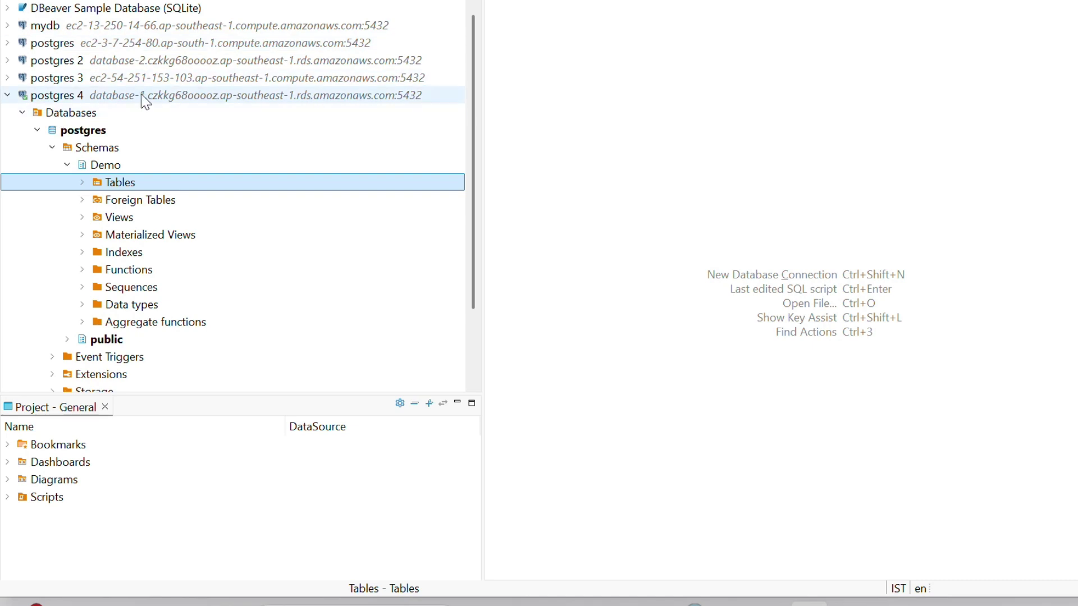
{"action": "mouse_move", "coordinate": [140, 93]}
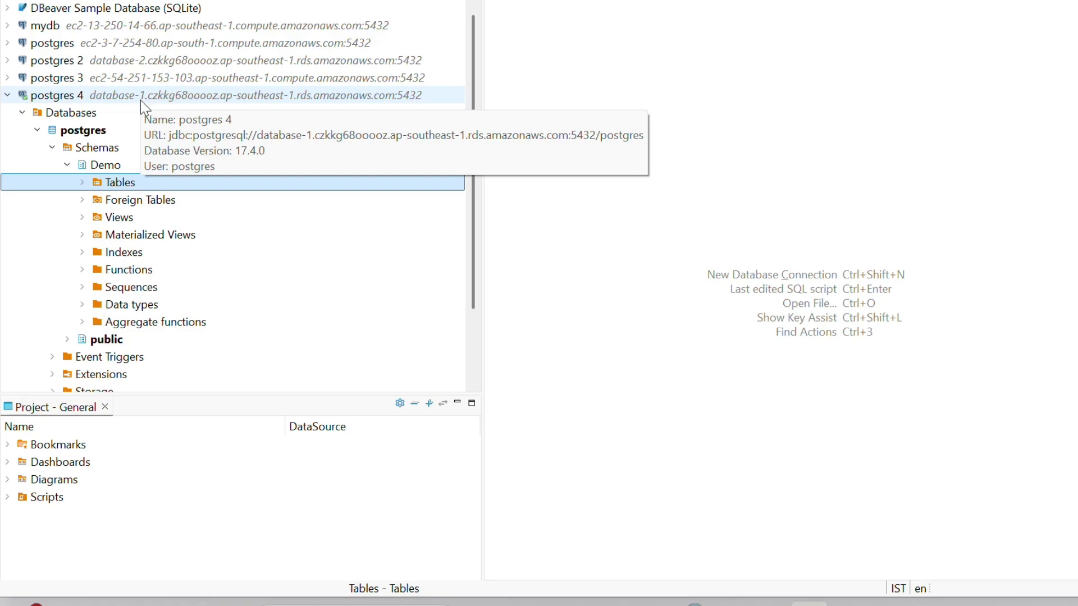
{"action": "key", "text": "alt+Tab"}
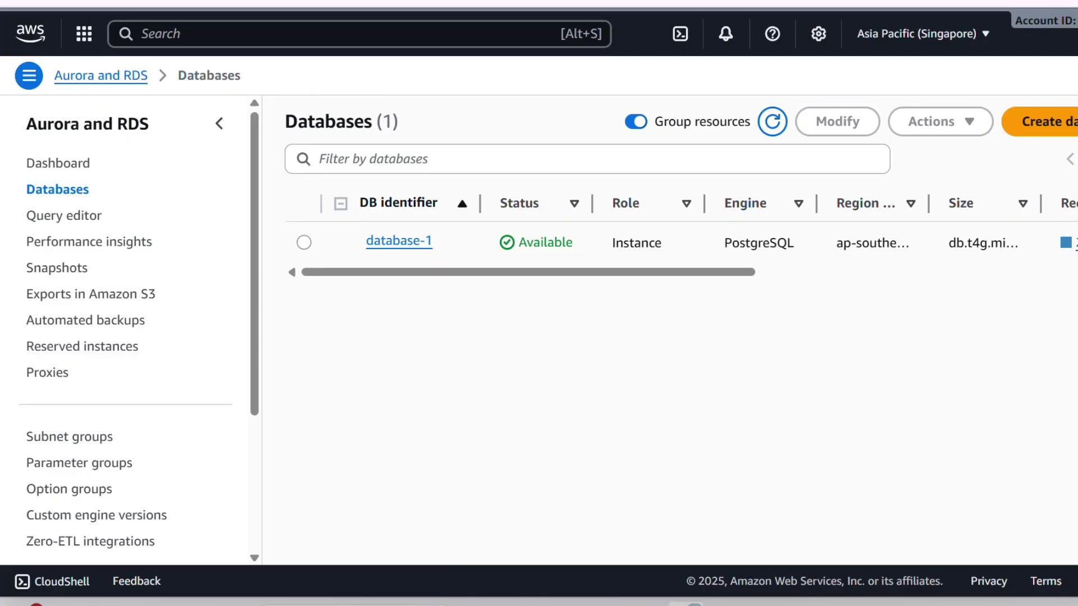